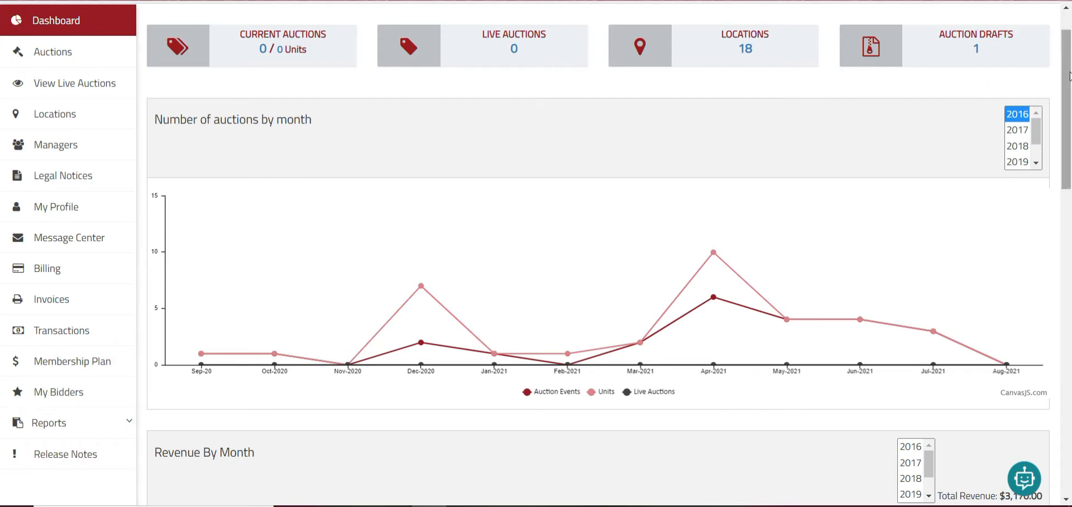
# View the number of auctions by month for 2020 and for 2019.
pyautogui.moveTo(1071, 74); pyautogui.dragTo(1071, 102)
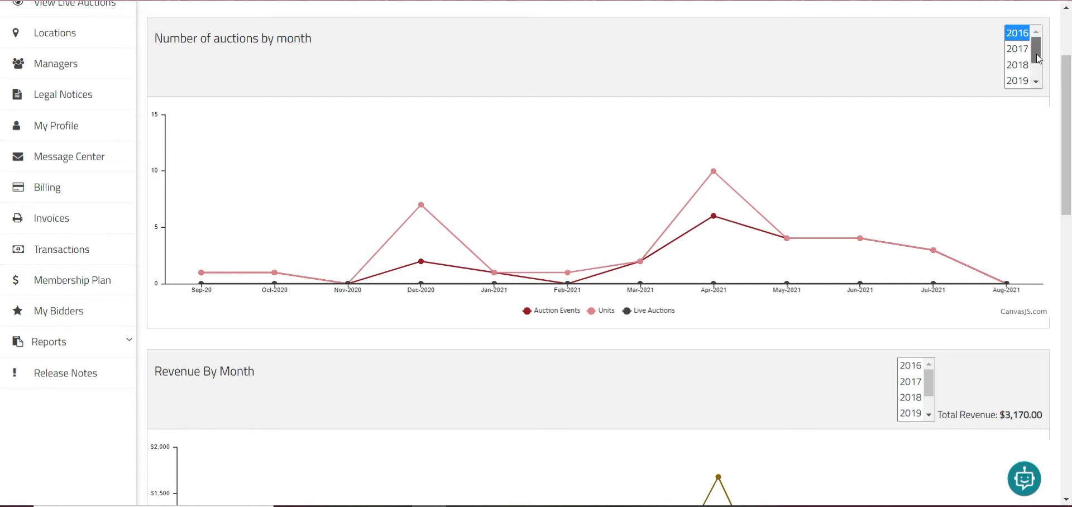
pyautogui.moveTo(1037, 54); pyautogui.dragTo(1040, 70)
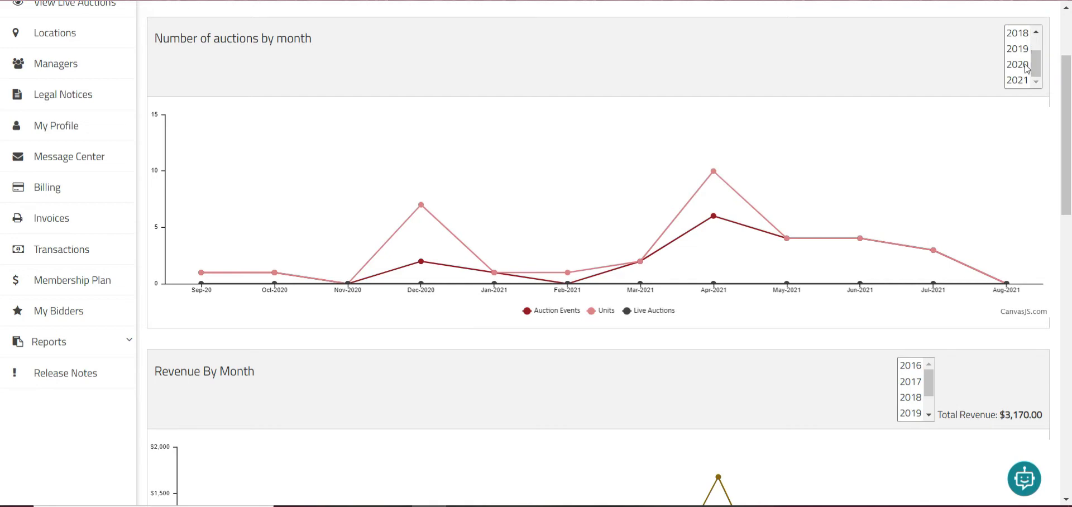
pyautogui.click(1026, 65)
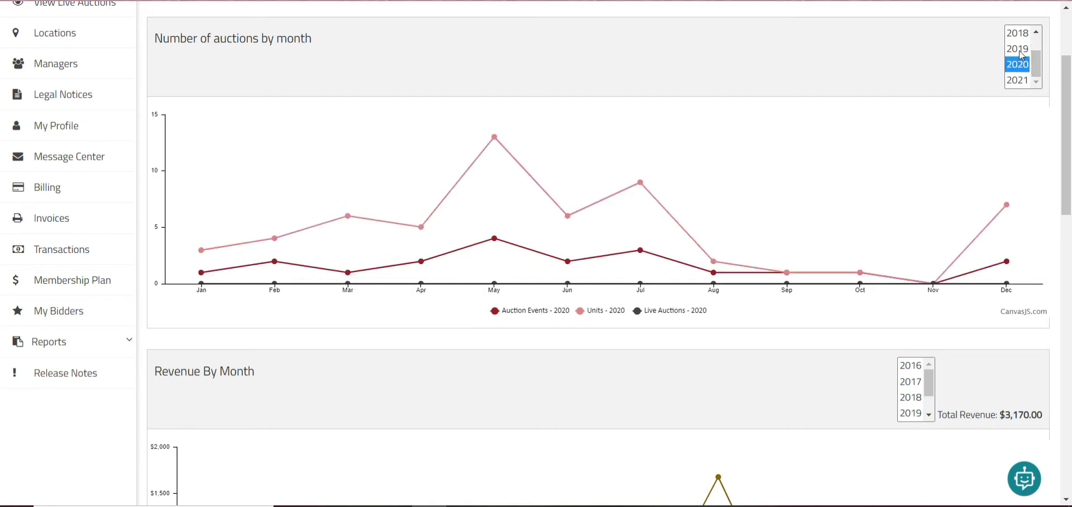
pyautogui.click(1020, 51)
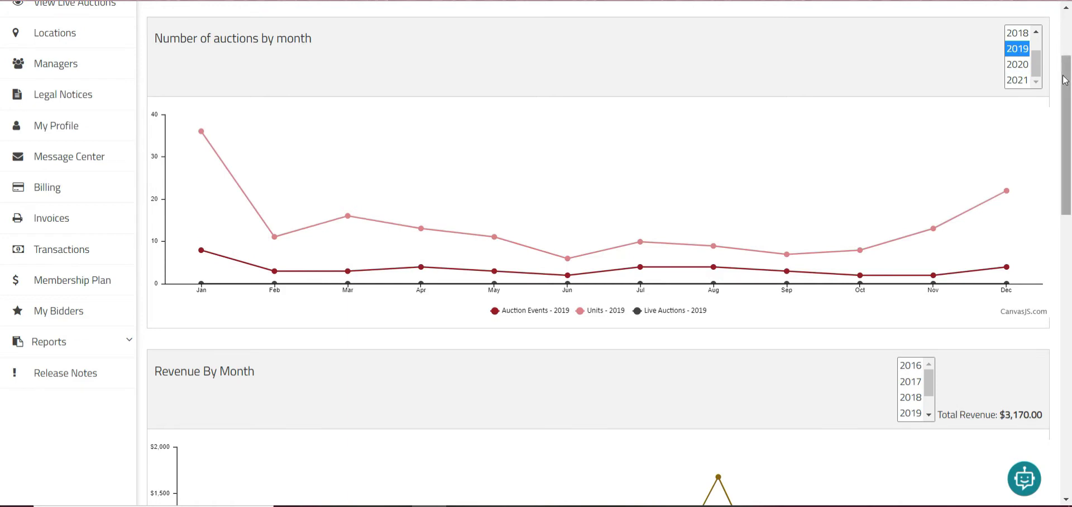
# View the revenue by month for 2019 and for 2020.
pyautogui.moveTo(1070, 87); pyautogui.dragTo(1071, 148)
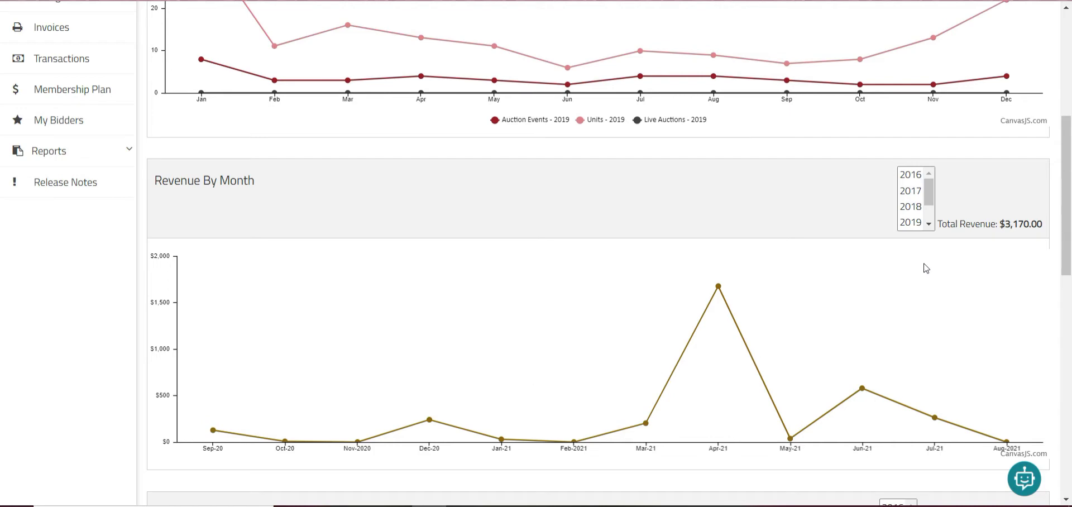
pyautogui.click(930, 225)
pyautogui.click(929, 225)
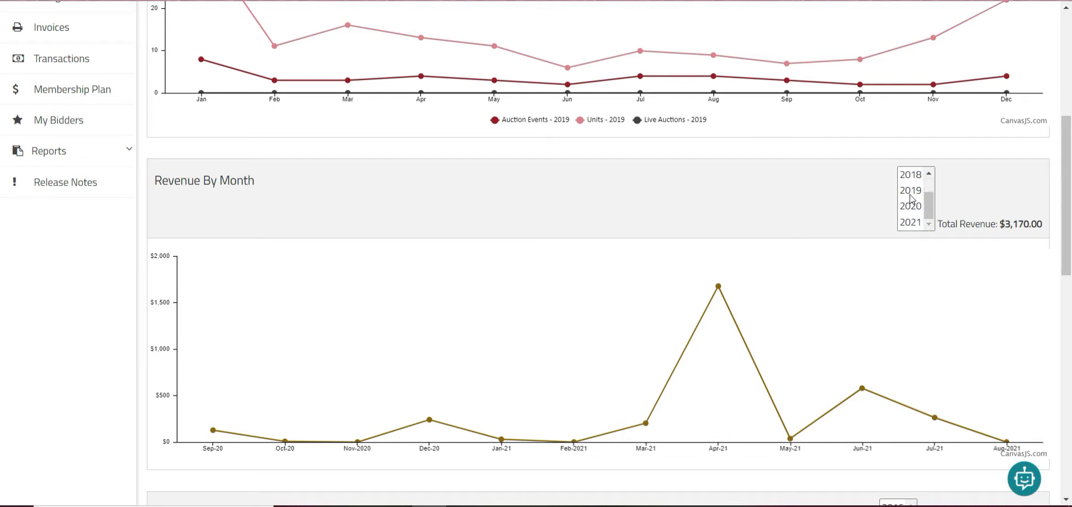
pyautogui.click(912, 192)
pyautogui.click(913, 207)
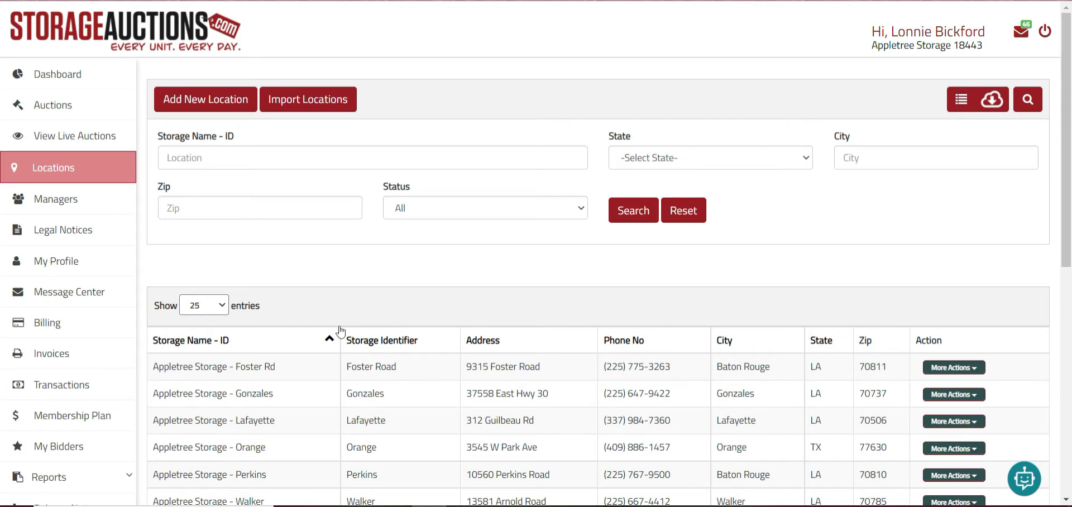
# Open the form for a new location, review its fields down to the store hours, and return to the locations list.
pyautogui.click(175, 98)
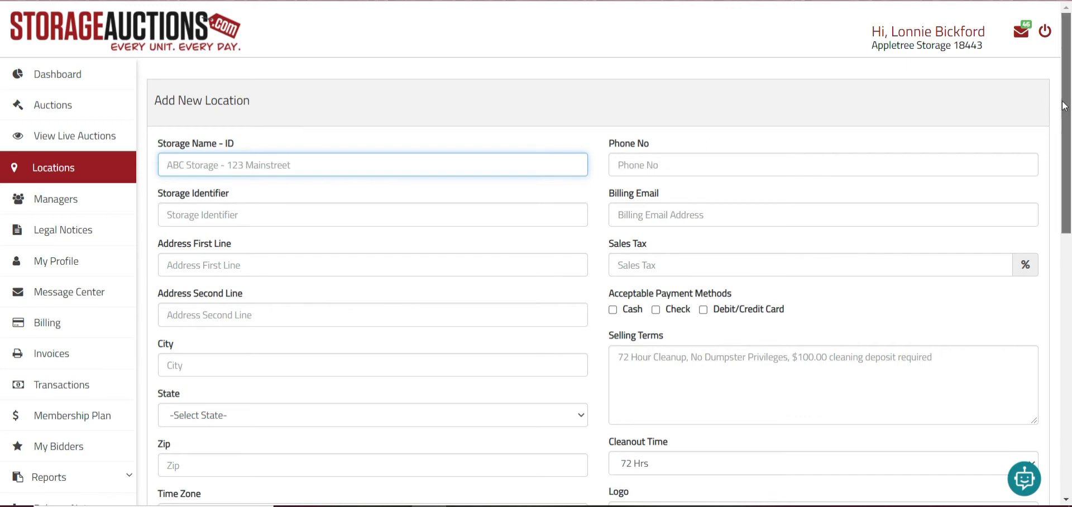
pyautogui.moveTo(1064, 106); pyautogui.dragTo(1071, 329)
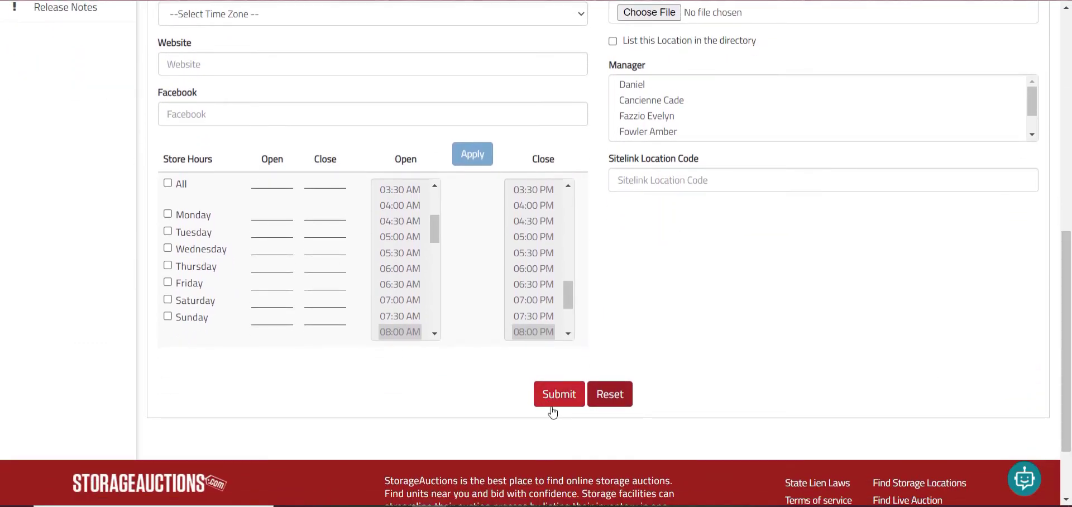
pyautogui.hotkey('alt', 'Left')
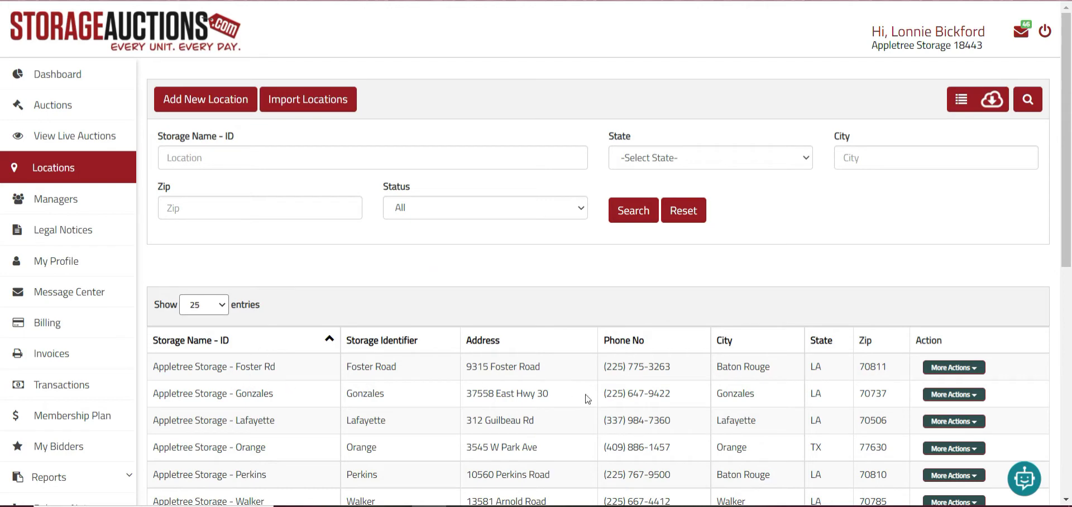
# Relist cancelled unit A107 of the Appletree Storage - Gonzales location and review its auction event form.
pyautogui.click(948, 395)
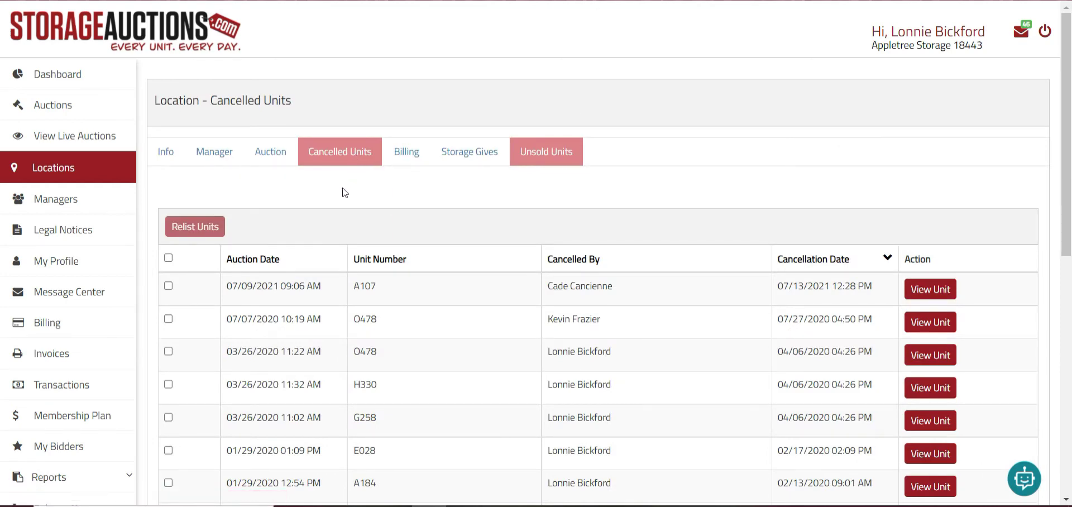
pyautogui.scroll(-1, 343, 193)
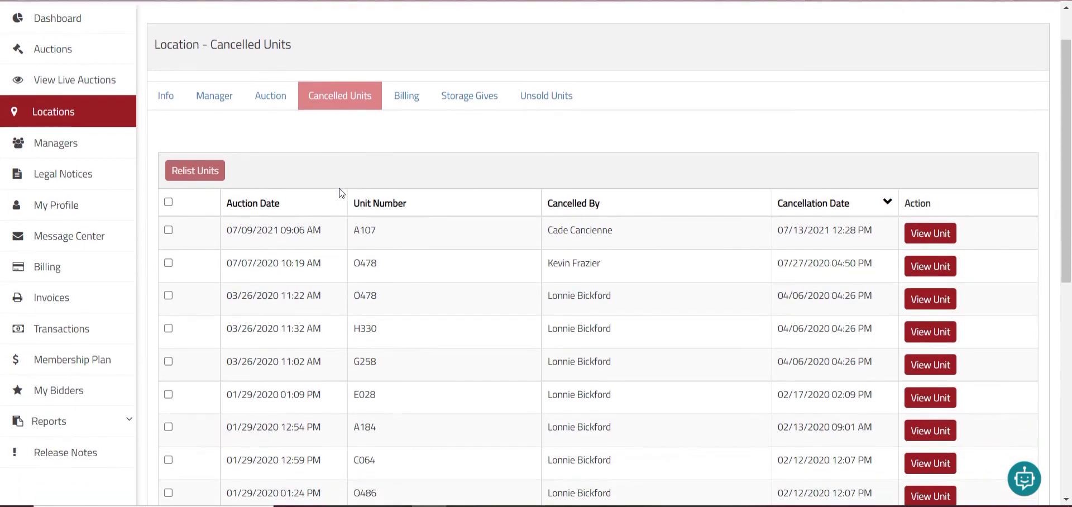
pyautogui.click(168, 231)
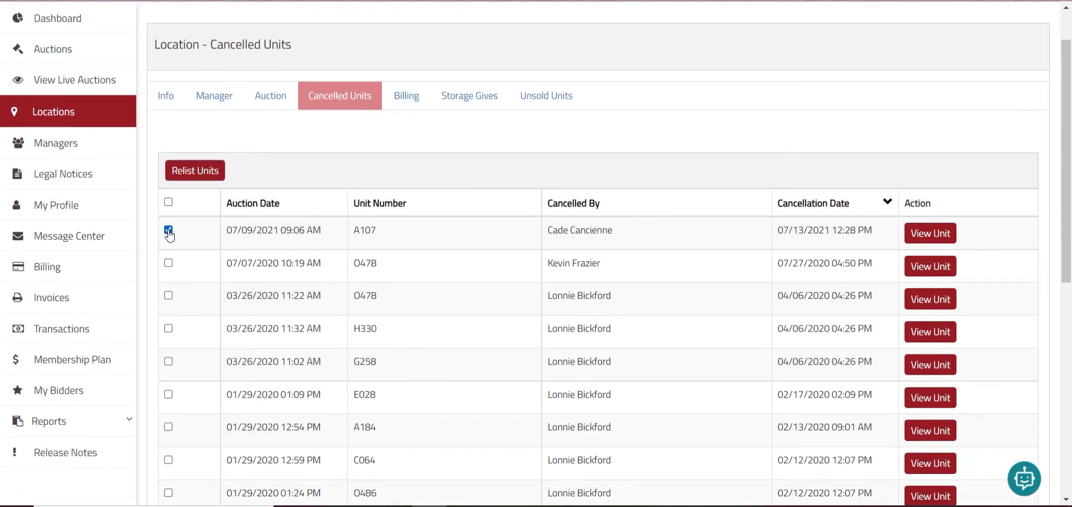
pyautogui.click(195, 173)
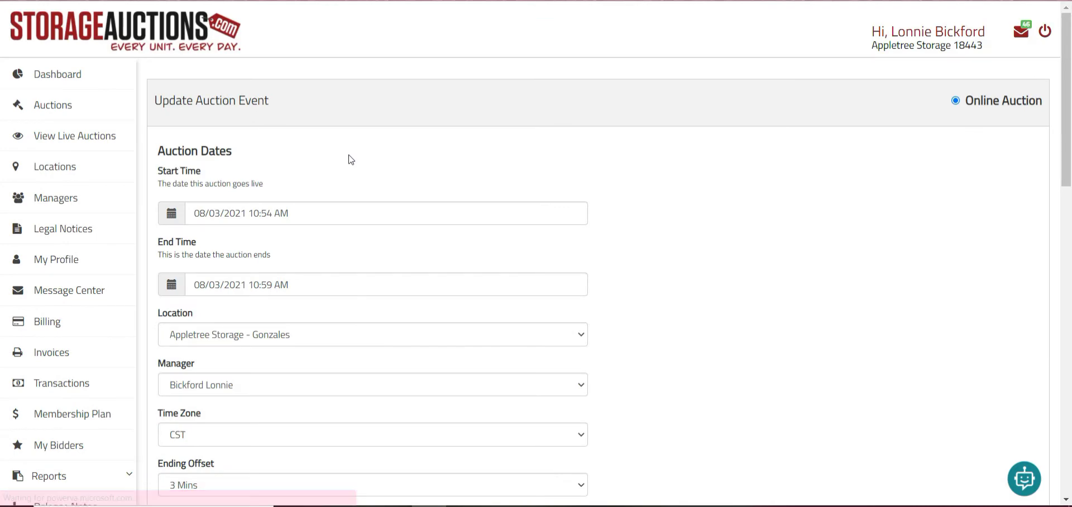
pyautogui.scroll(-2, 350, 160)
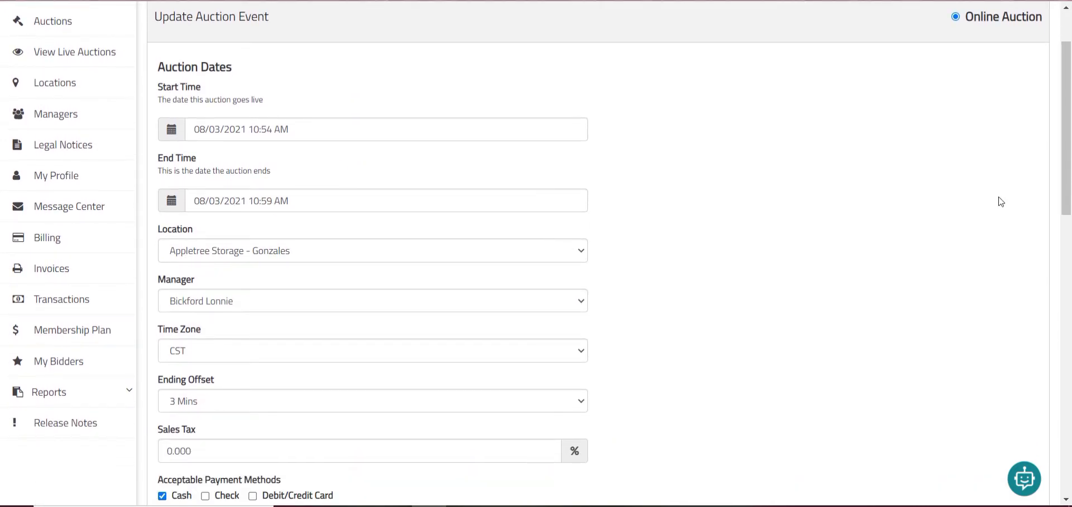
pyautogui.moveTo(1068, 166); pyautogui.dragTo(1070, 416)
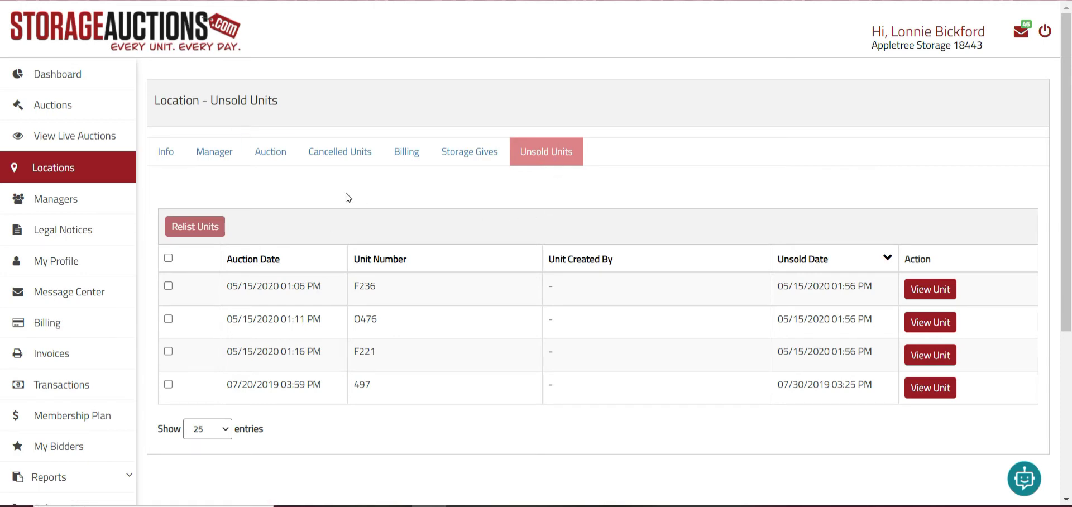
# Relist unsold unit F236 of the Gonzales location and review its auction event form.
pyautogui.click(168, 284)
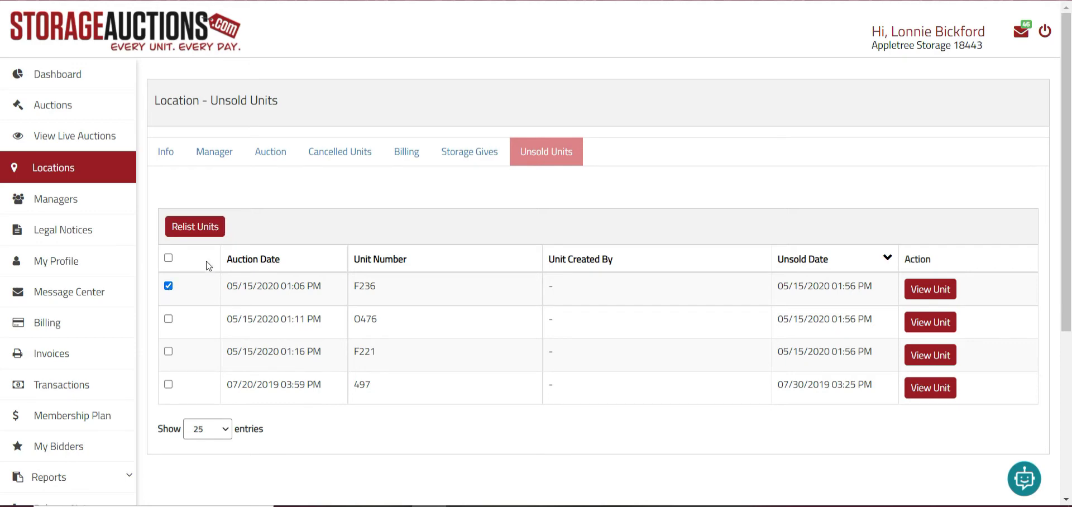
pyautogui.click(194, 233)
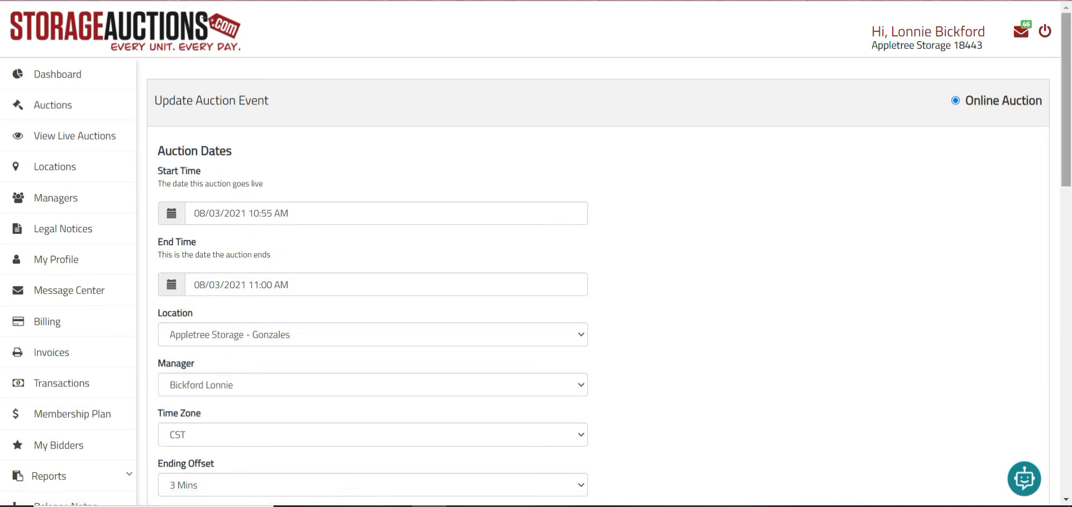
pyautogui.moveTo(1070, 102); pyautogui.dragTo(1069, 396)
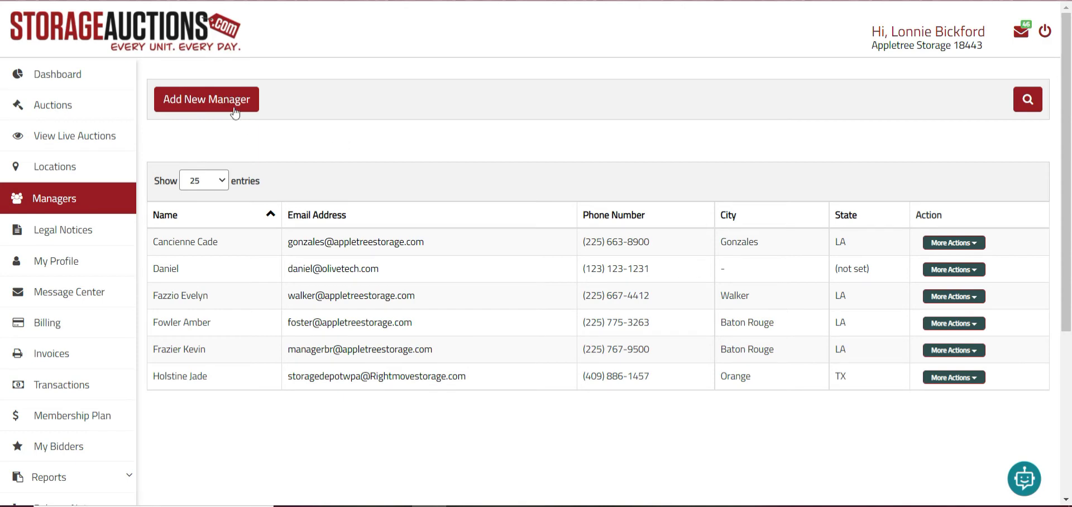
# Open the form for a new manager and review its profile fields and access rights.
pyautogui.click(231, 109)
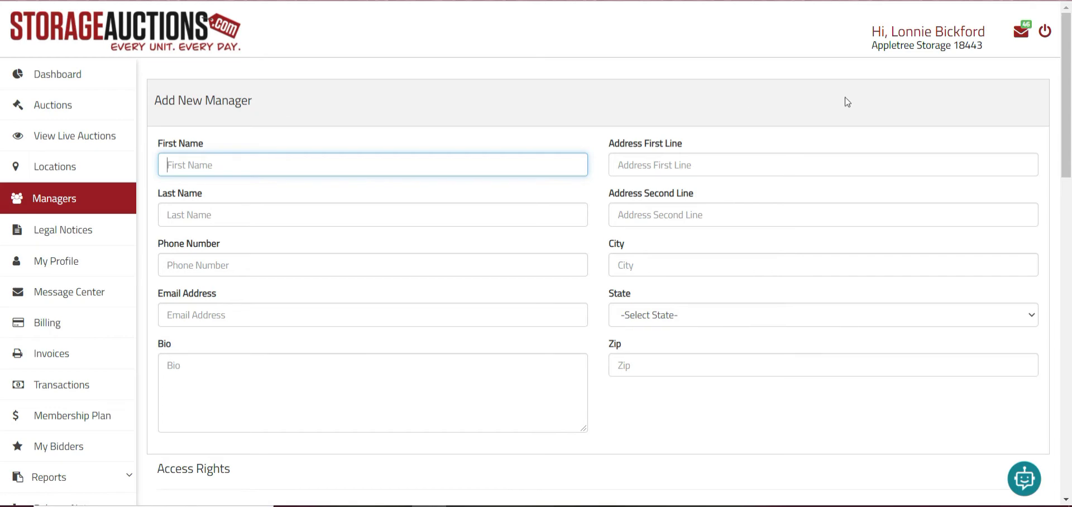
pyautogui.scroll(-2, 844, 101)
pyautogui.scroll(-5, 598, 252)
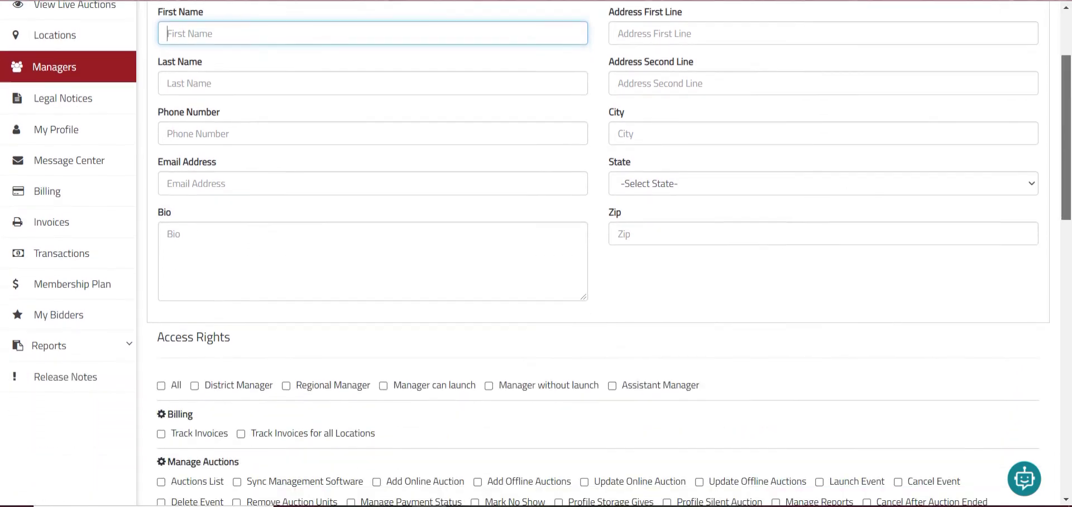
pyautogui.scroll(-2, 597, 252)
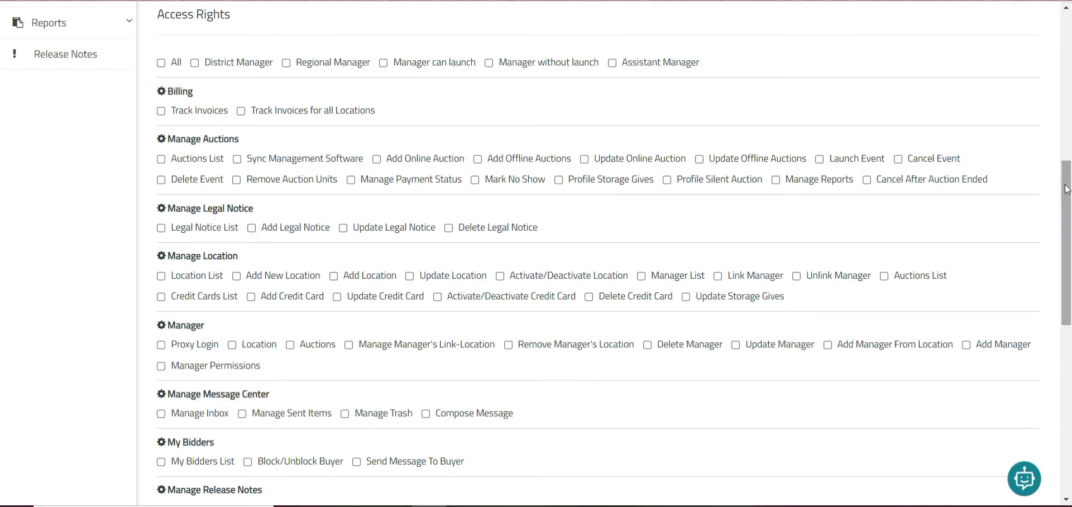
# Try the Assistant Manager and Manager without launch access presets and review the remaining access and email rights.
pyautogui.click(633, 65)
pyautogui.click(638, 79)
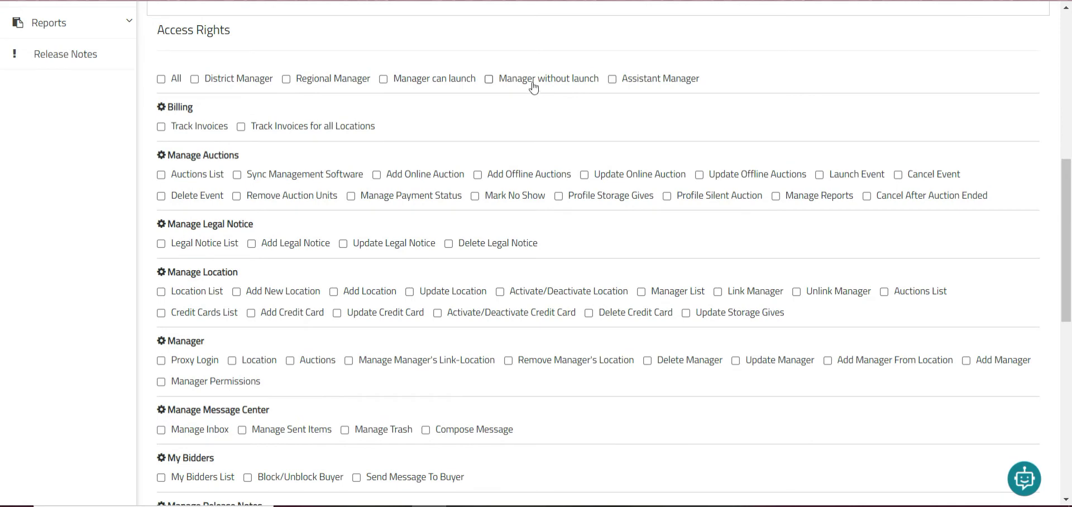
pyautogui.click(533, 81)
pyautogui.click(533, 81)
pyautogui.moveTo(1070, 178); pyautogui.dragTo(1070, 320)
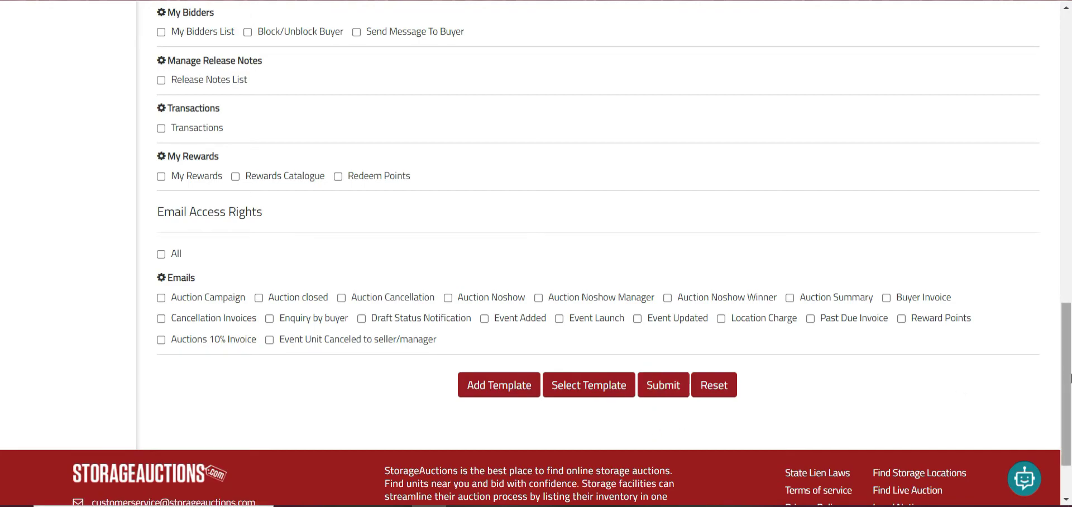
pyautogui.moveTo(1071, 379); pyautogui.dragTo(1038, 79)
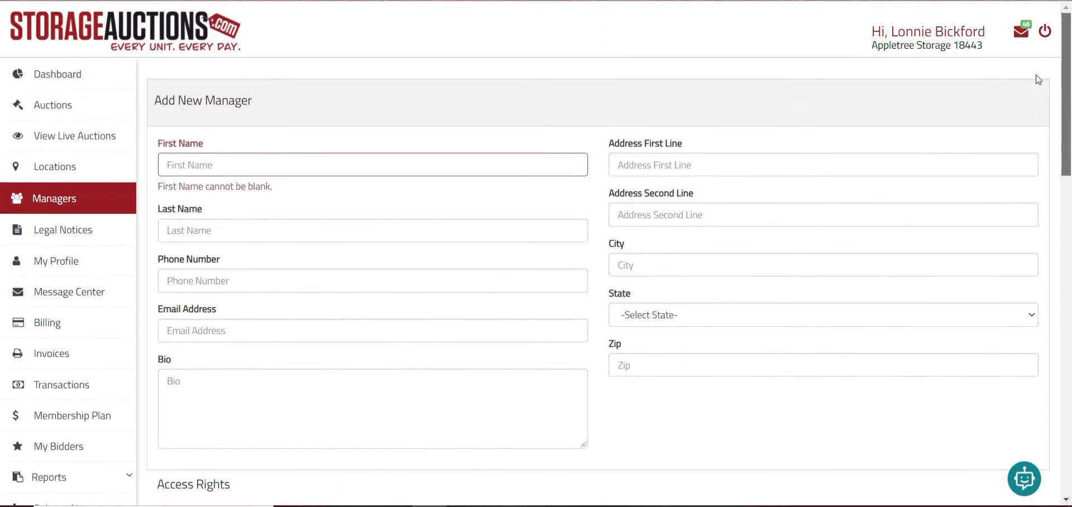
# Return to the managers list and open the linked locations of the second listed manager.
pyautogui.click(86, 214)
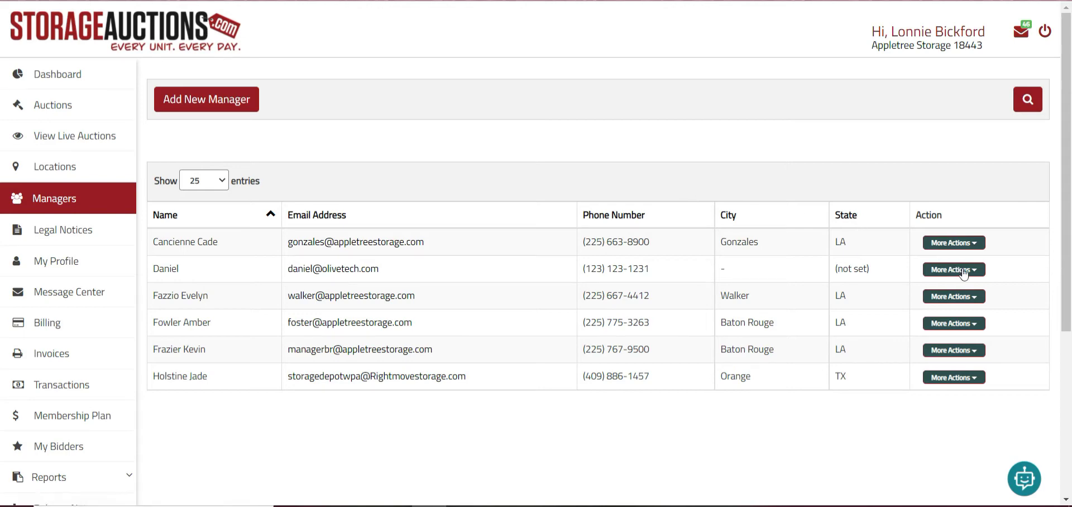
pyautogui.click(964, 274)
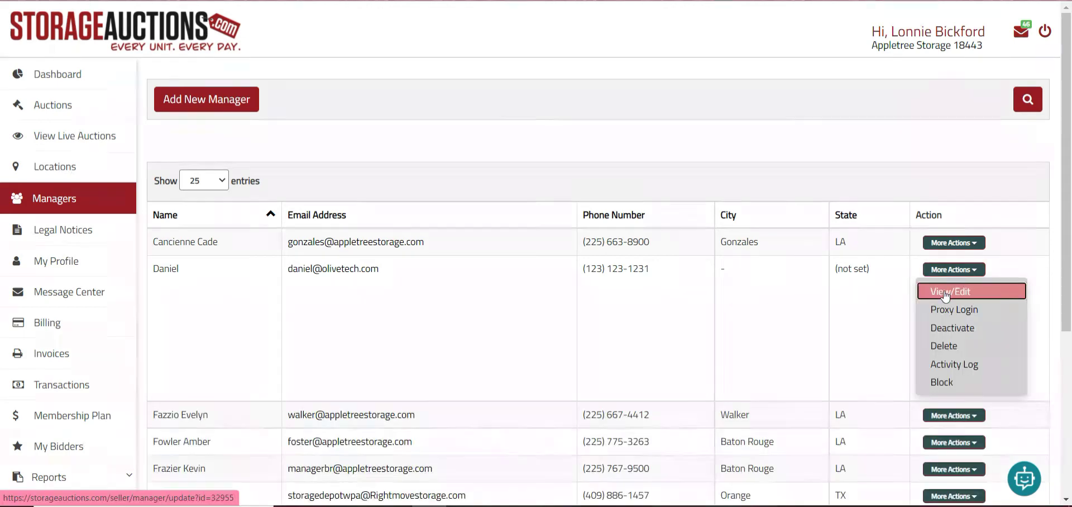
pyautogui.click(945, 291)
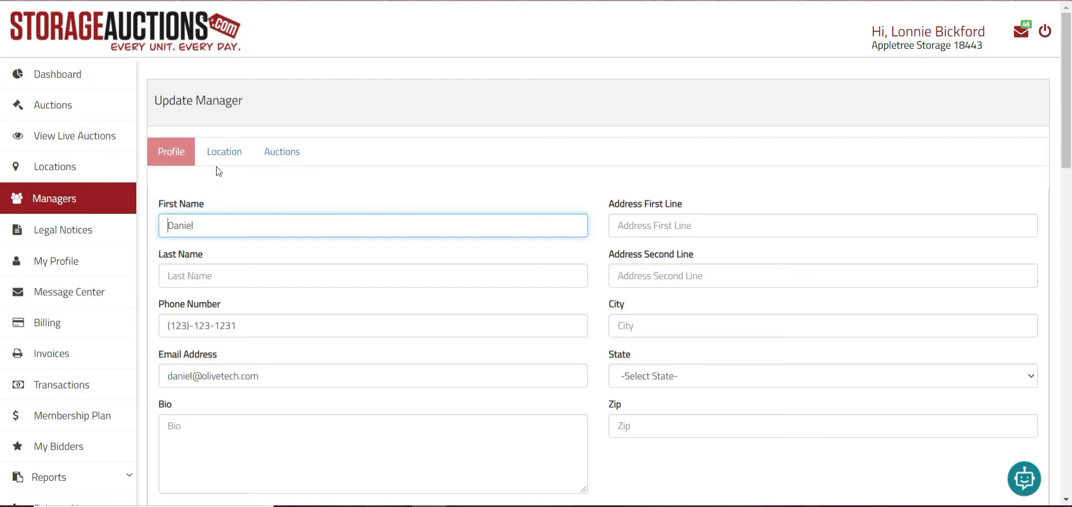
pyautogui.click(219, 157)
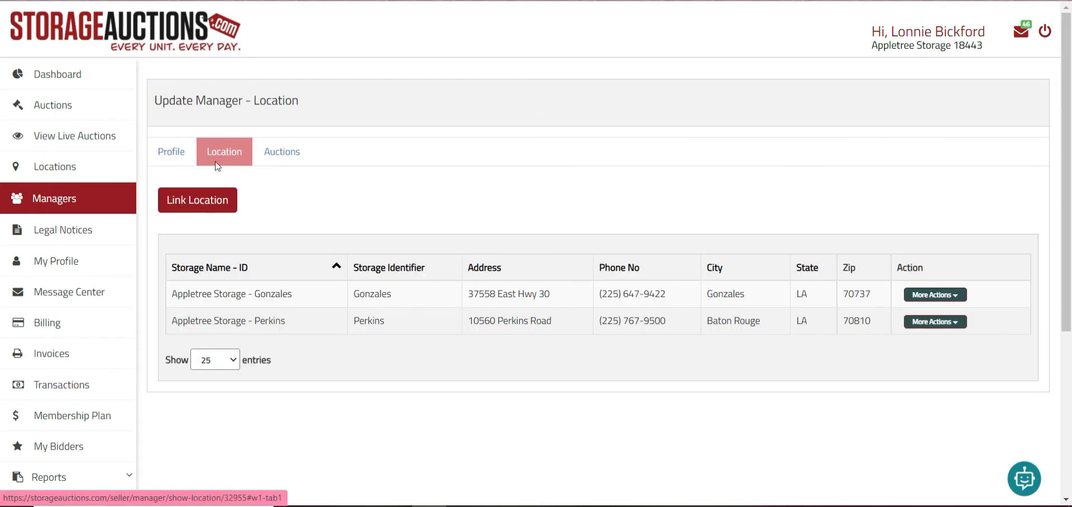
# Link the existing location Appletree Storage - Foster Rd to this manager.
pyautogui.click(214, 210)
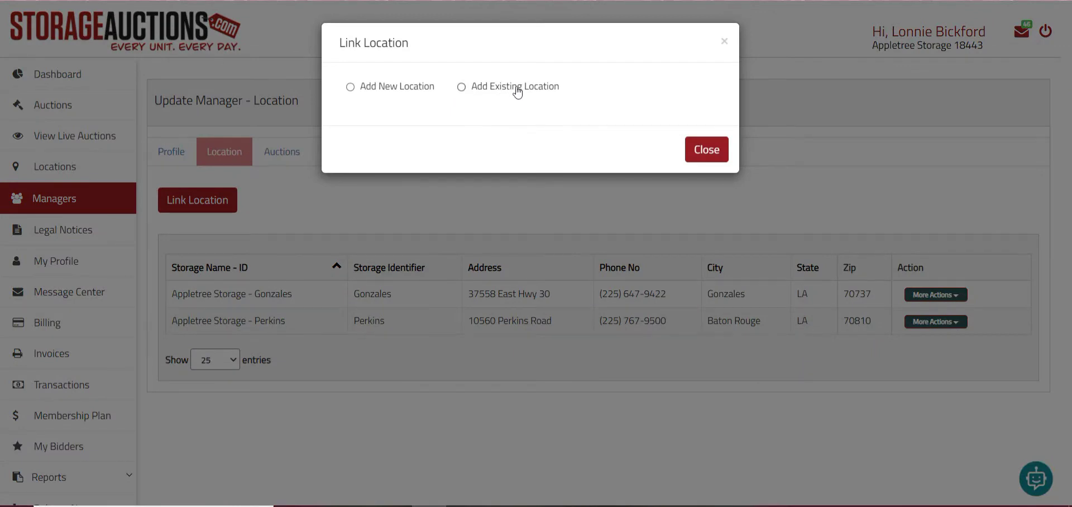
pyautogui.click(518, 89)
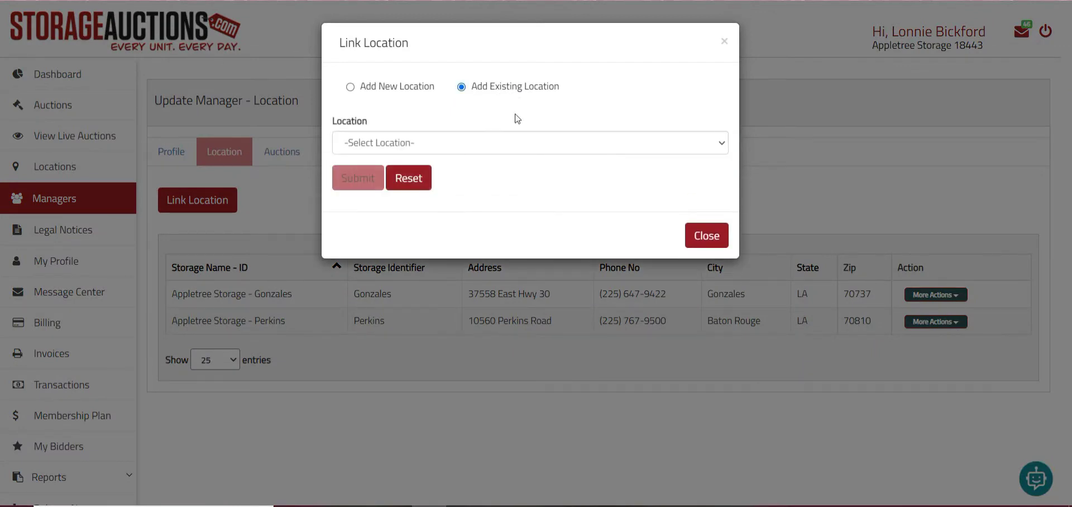
pyautogui.click(517, 145)
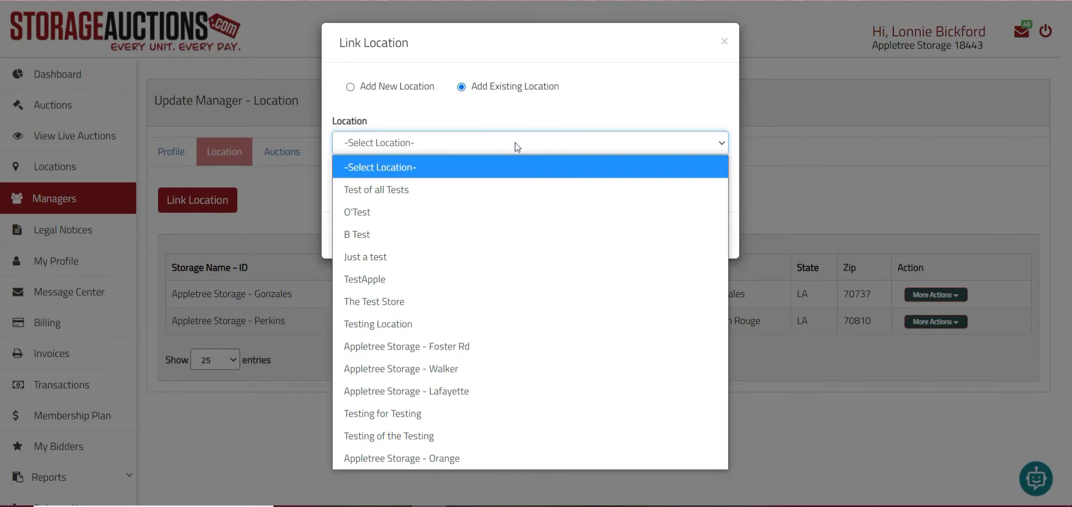
pyautogui.click(478, 346)
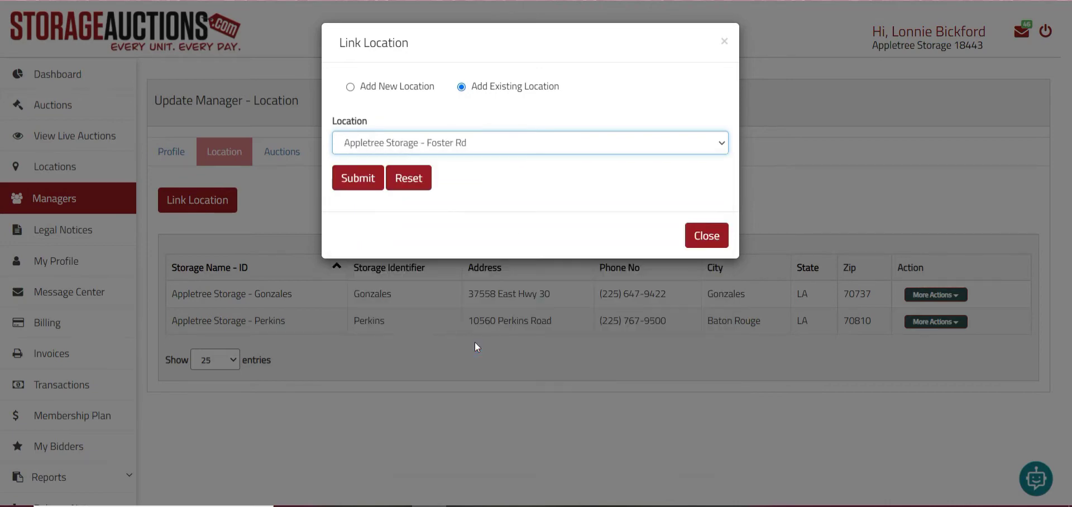
pyautogui.click(350, 179)
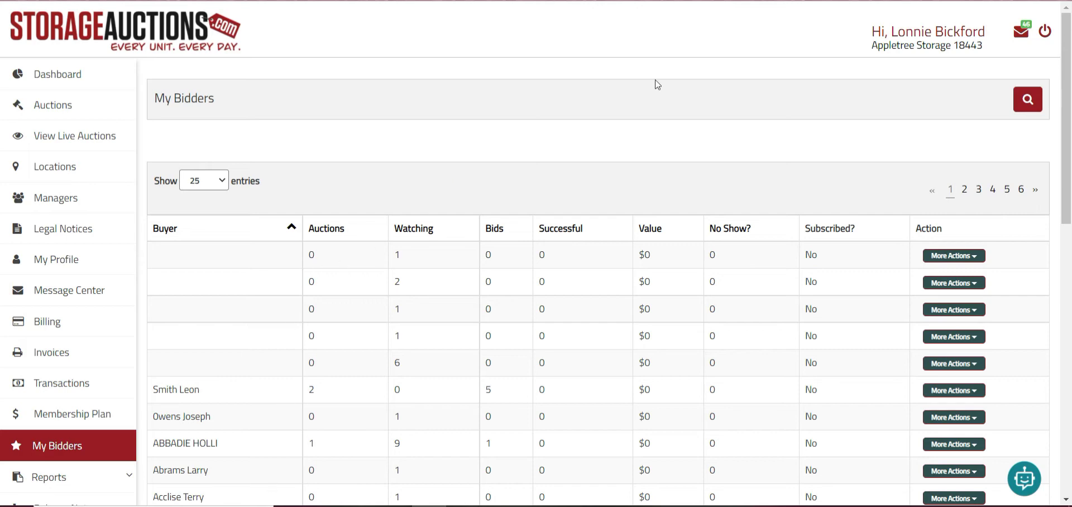
# Show the buyer search for My Bidders and check the saved suggestions without choosing one.
pyautogui.click(1031, 104)
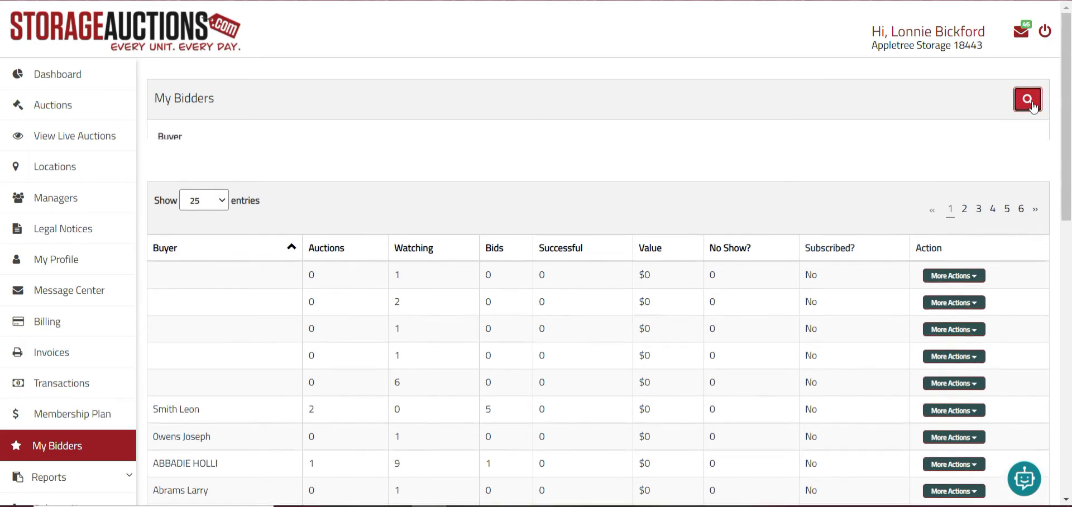
pyautogui.click(254, 159)
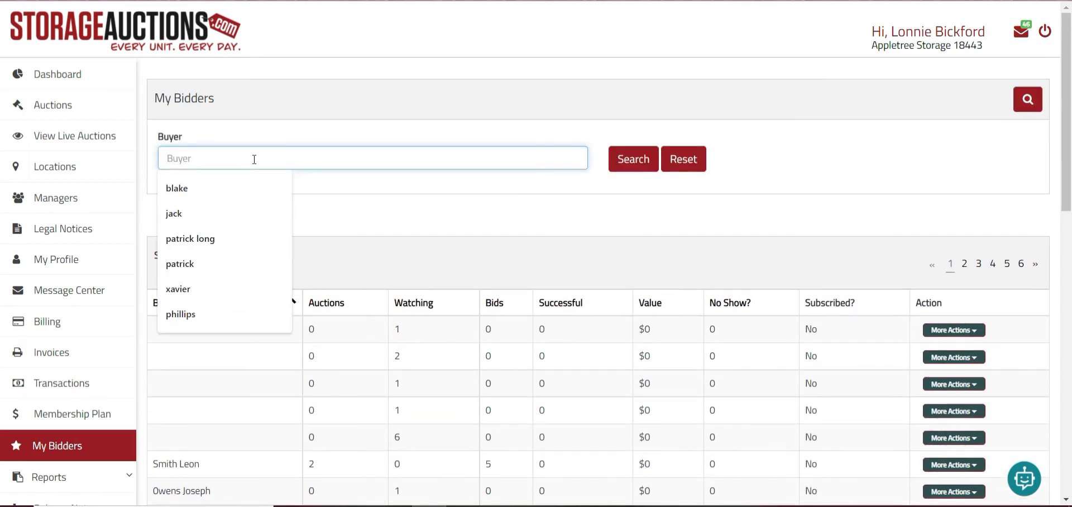
pyautogui.click(338, 193)
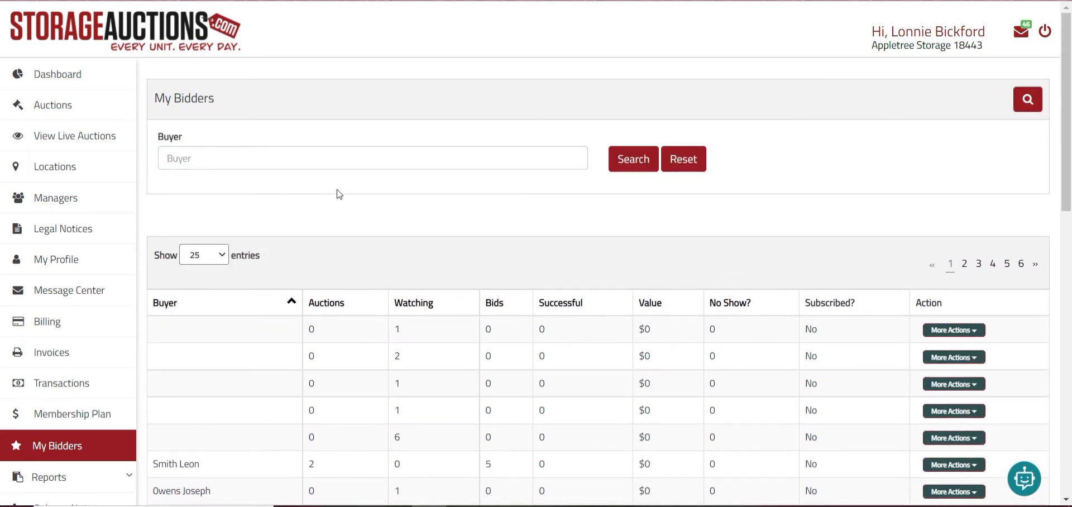
# Review the bidder list's activity columns and check the additional actions offered for the first named bidder.
pyautogui.scroll(-3, 338, 193)
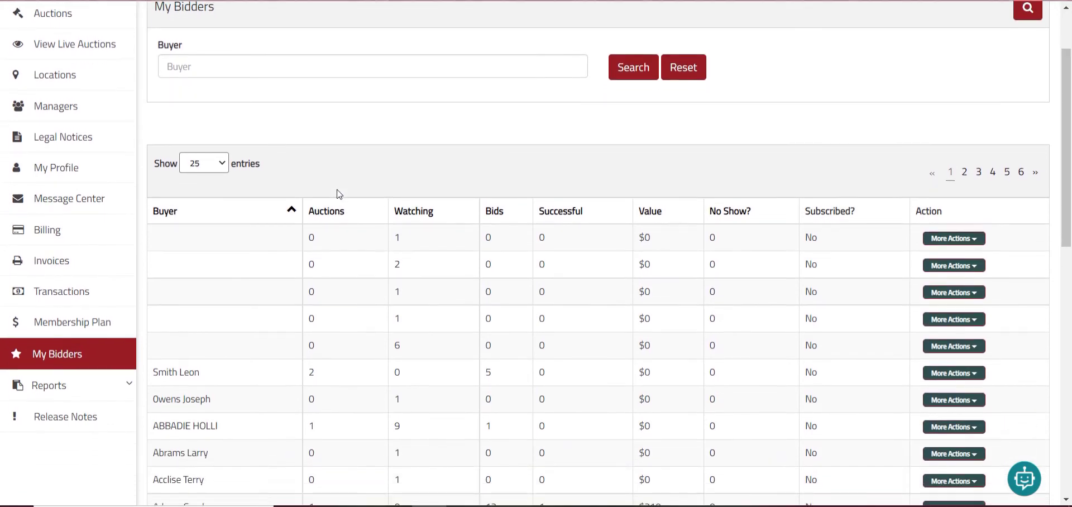
pyautogui.scroll(-2, 339, 193)
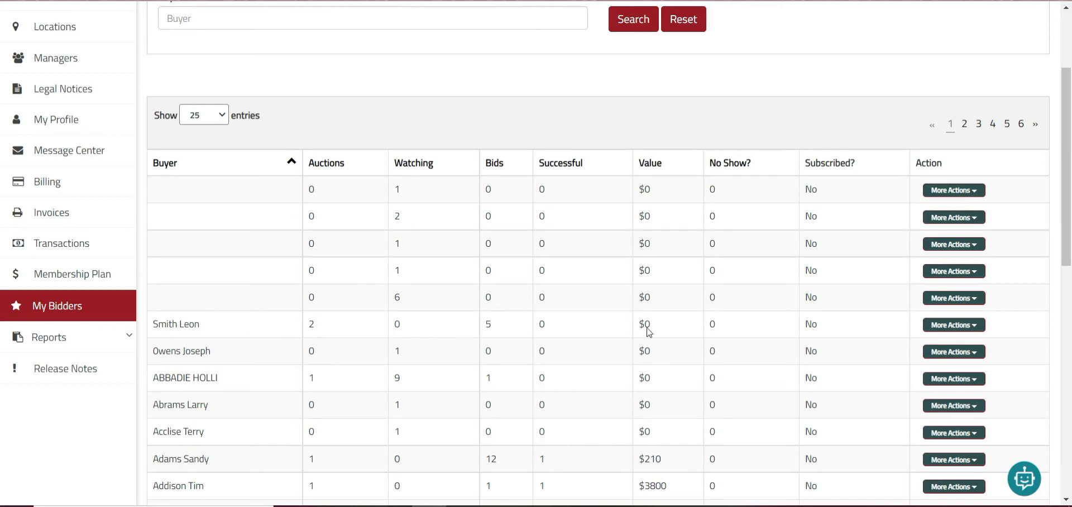
pyautogui.click(979, 328)
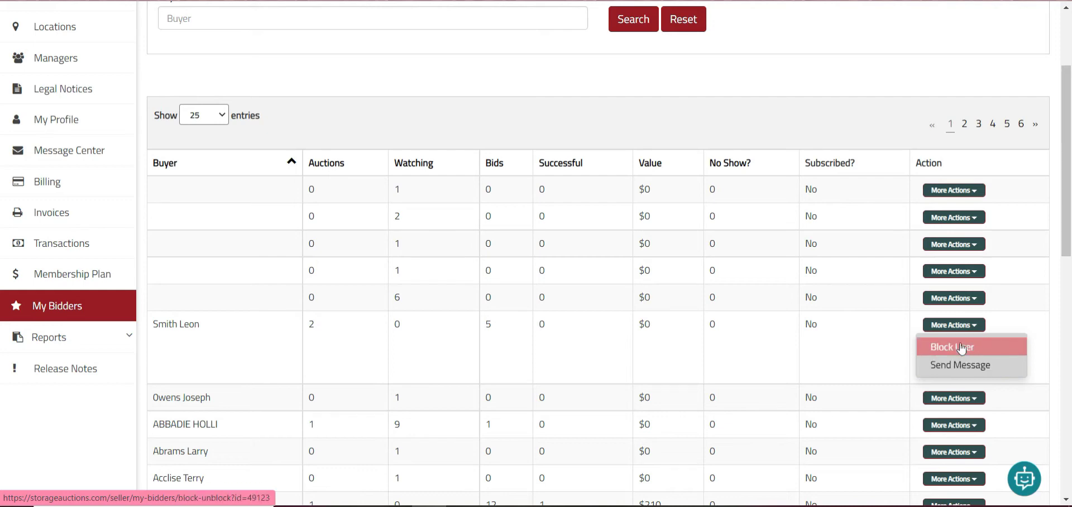
pyautogui.click(892, 340)
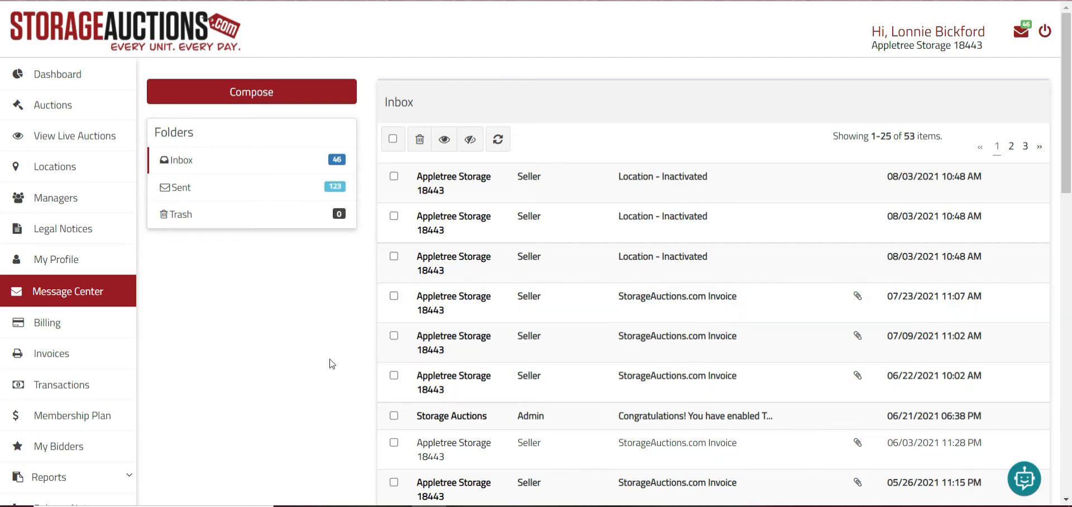
# Look over the Message Center inbox and the invoice search filters with their status options, and open Billing.
pyautogui.scroll(-1, 332, 364)
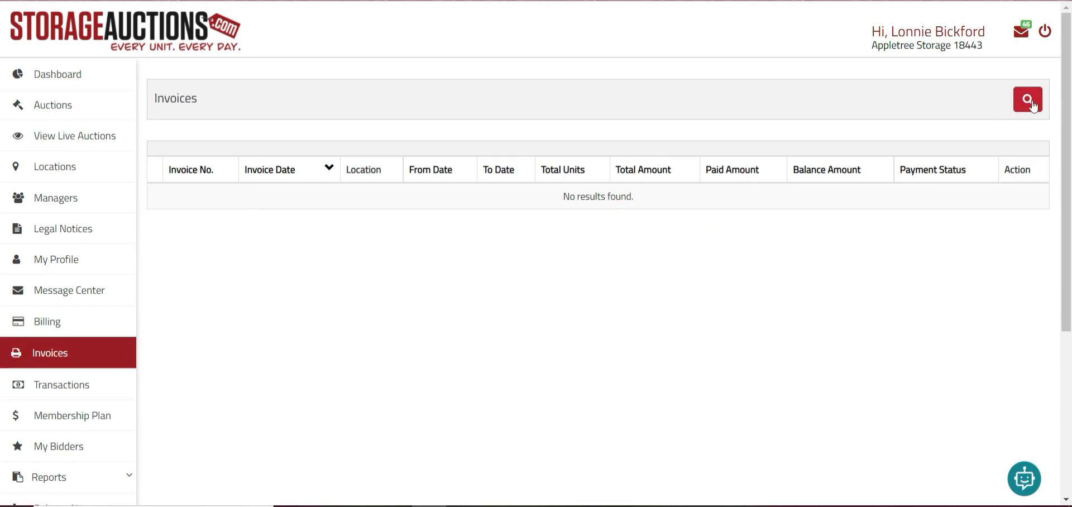
pyautogui.click(1034, 105)
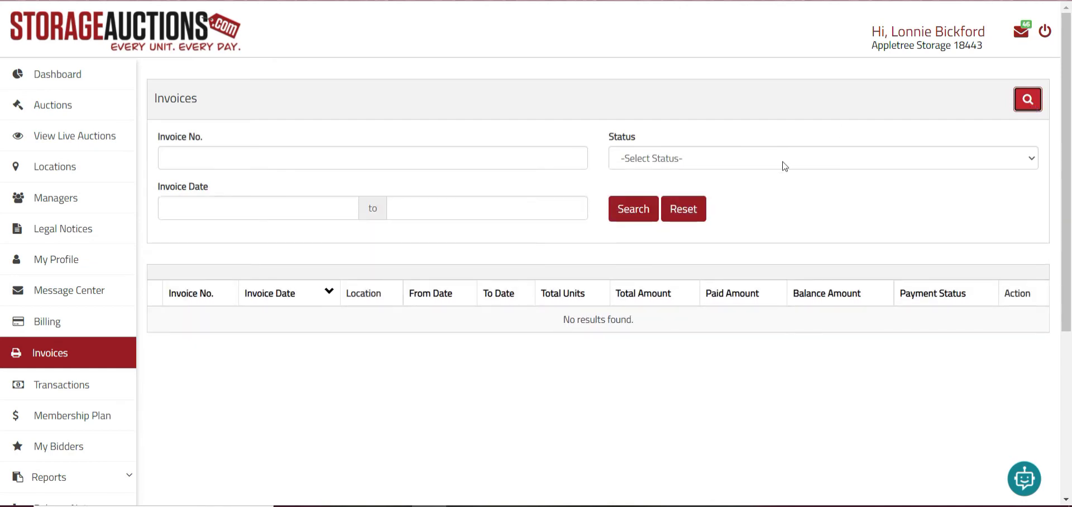
pyautogui.click(784, 167)
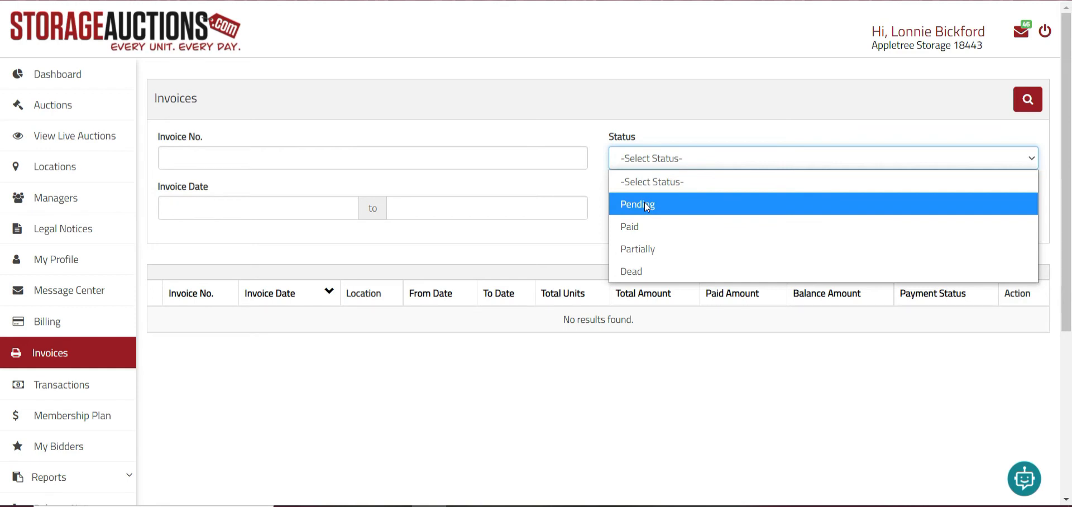
pyautogui.click(524, 100)
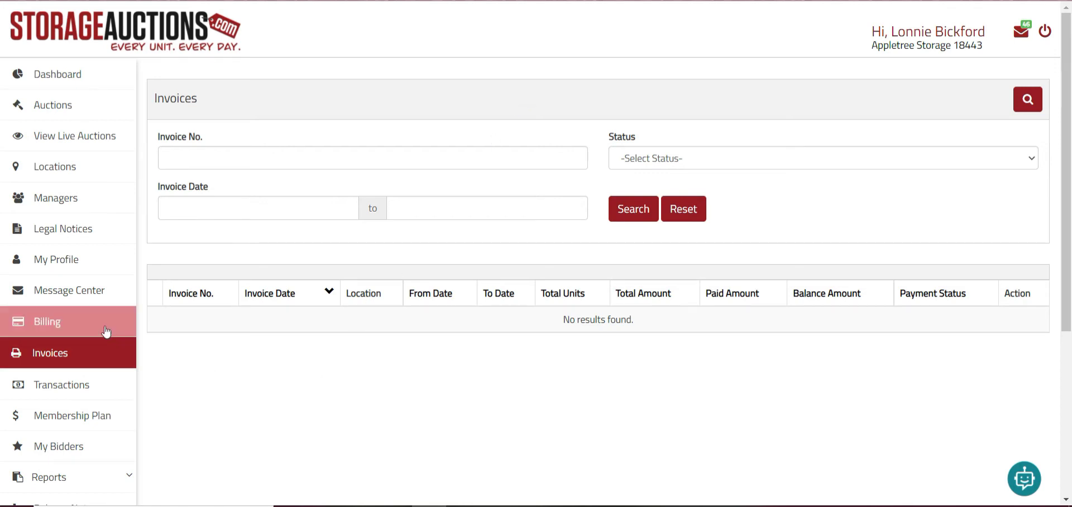
pyautogui.click(100, 329)
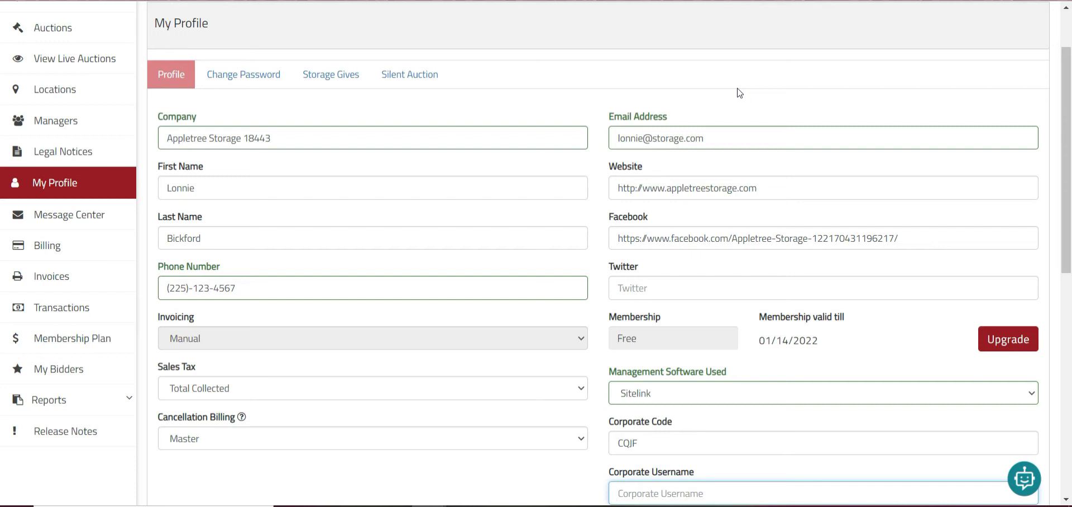
# Review the seller's profile fields in My Profile, including the choices for Management Software Used.
pyautogui.click(709, 99)
pyautogui.scroll(-2, 709, 102)
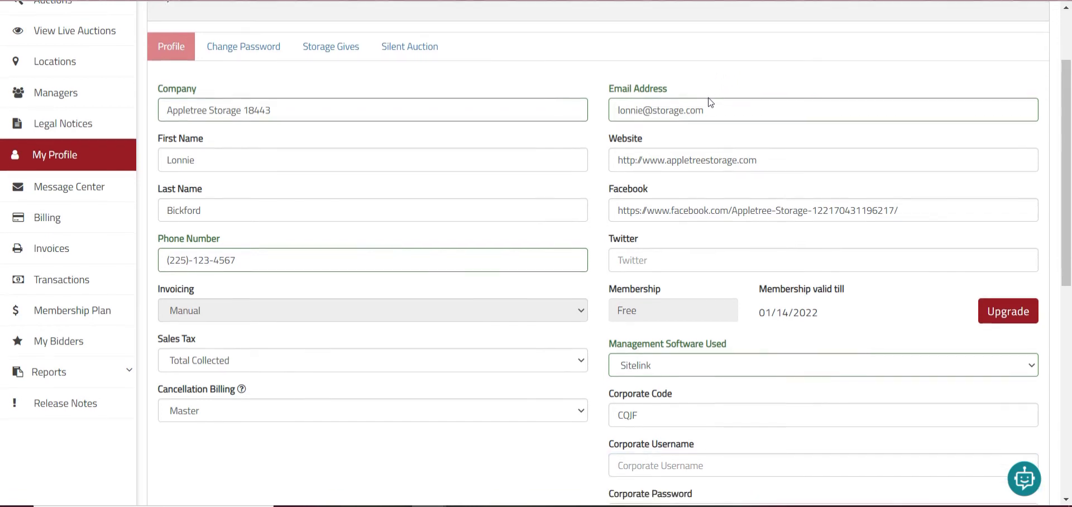
pyautogui.scroll(-3, 711, 103)
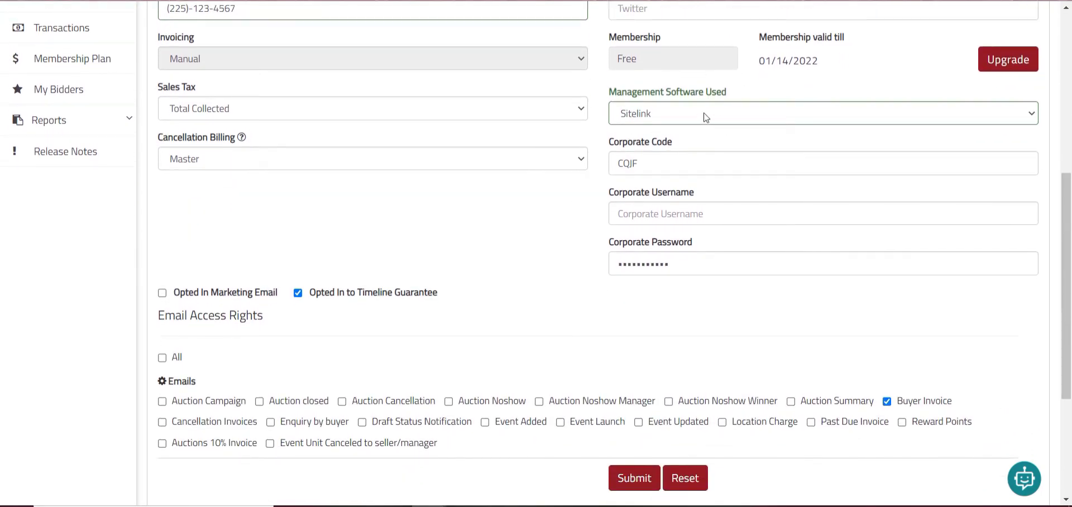
pyautogui.click(682, 116)
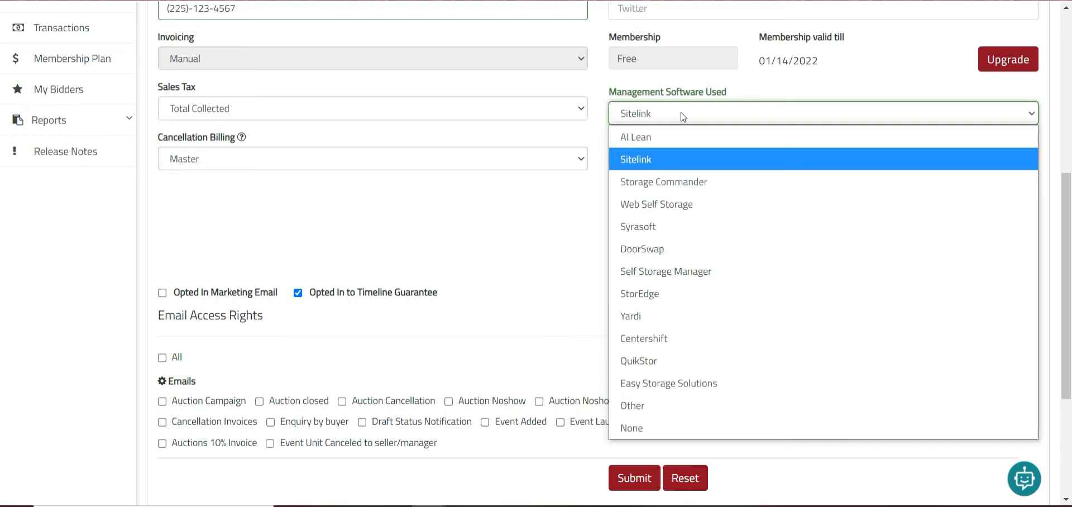
pyautogui.click(559, 218)
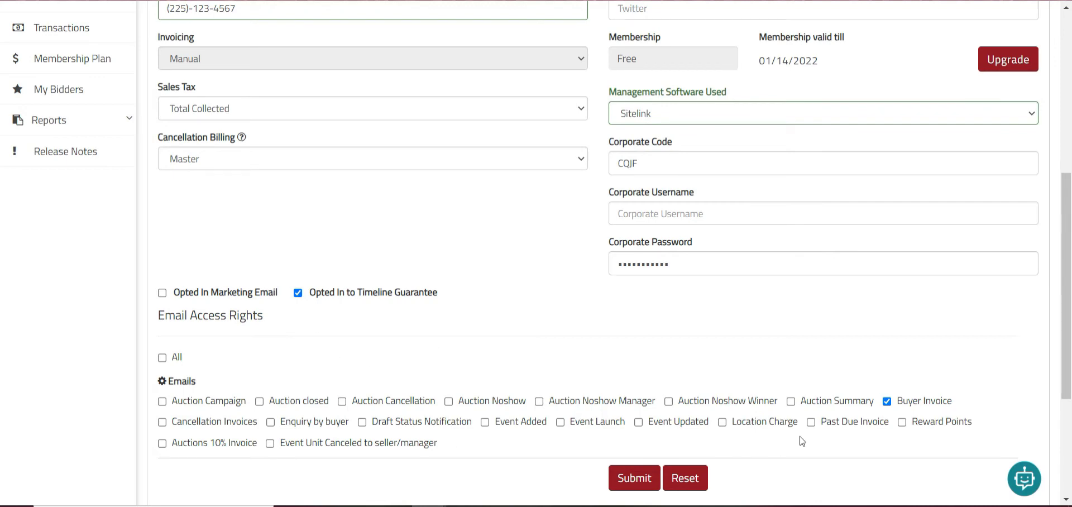
# Examine the profile's email access rights and return to the start of the profile form.
pyautogui.click(956, 402)
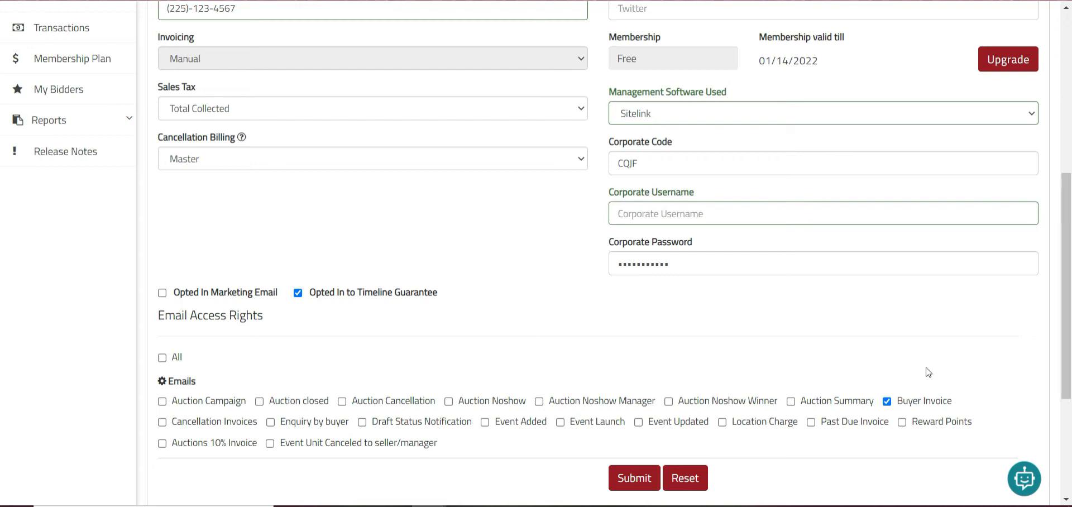
pyautogui.scroll(2, 928, 372)
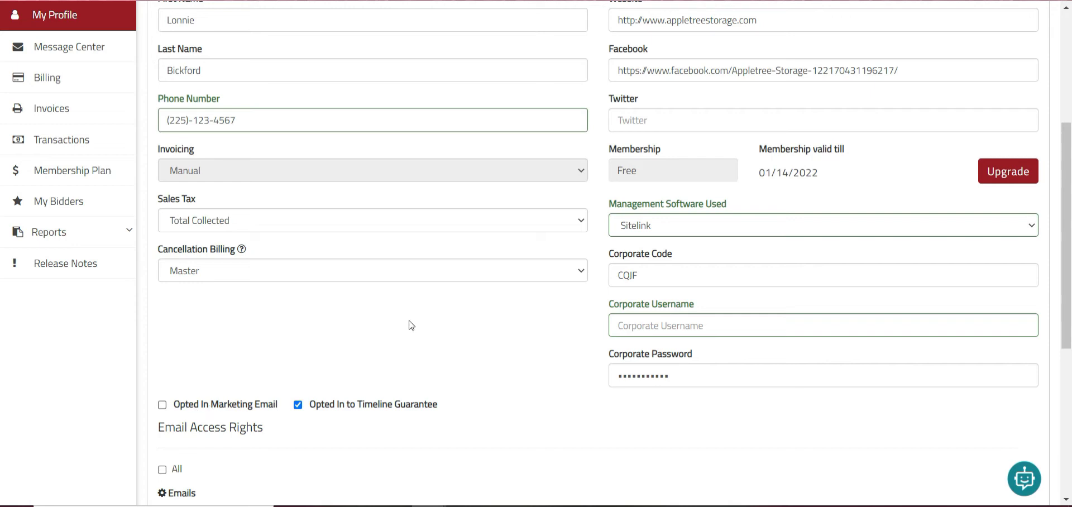
pyautogui.scroll(4, 412, 326)
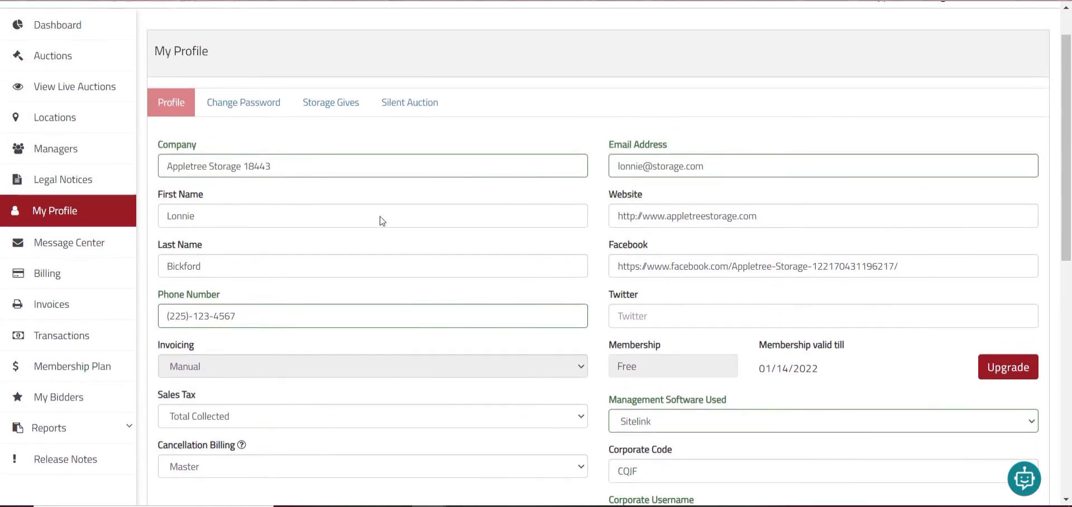
# Open the Storage Gives settings of the profile, check the Gives Percentage choices and keep 0 selected.
pyautogui.click(330, 107)
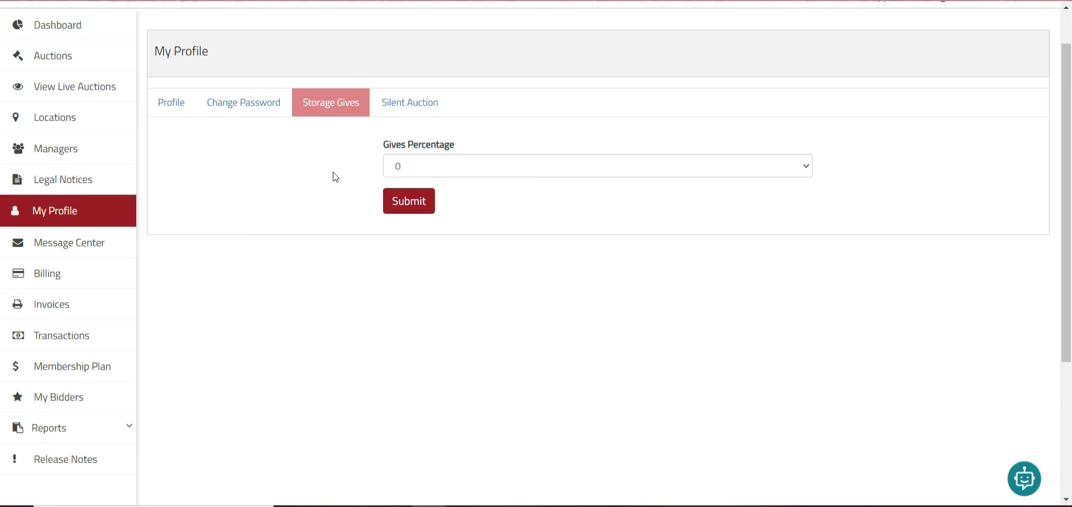
pyautogui.click(421, 167)
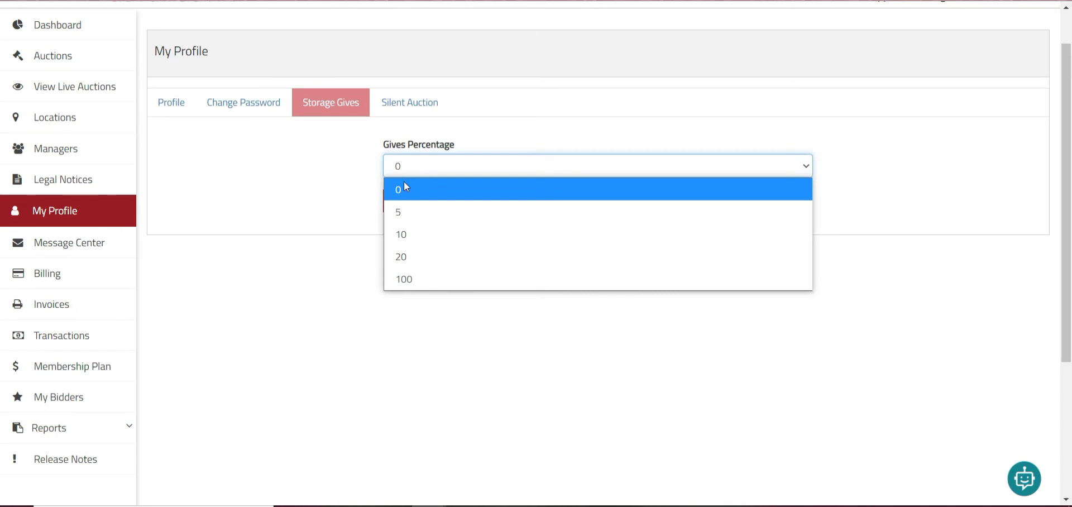
pyautogui.click(404, 185)
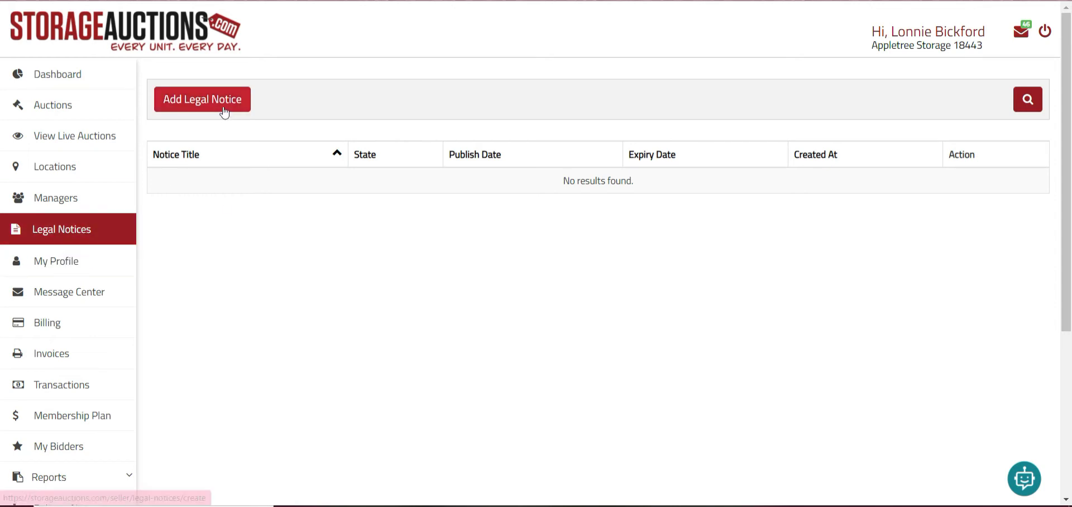
# Open the Add Legal Notice form and review its title, state, date and details fields.
pyautogui.click(224, 111)
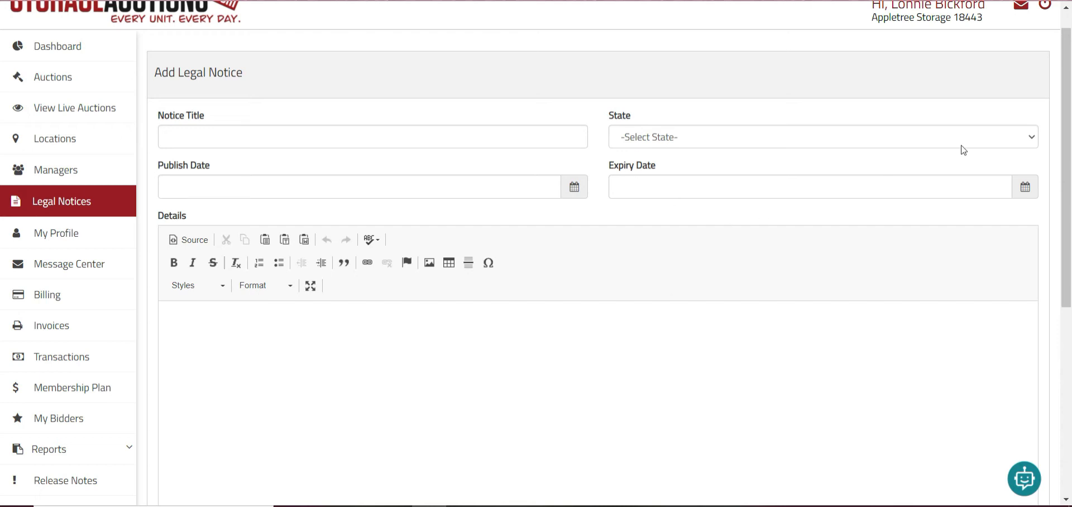
pyautogui.moveTo(1065, 149); pyautogui.dragTo(1063, 237)
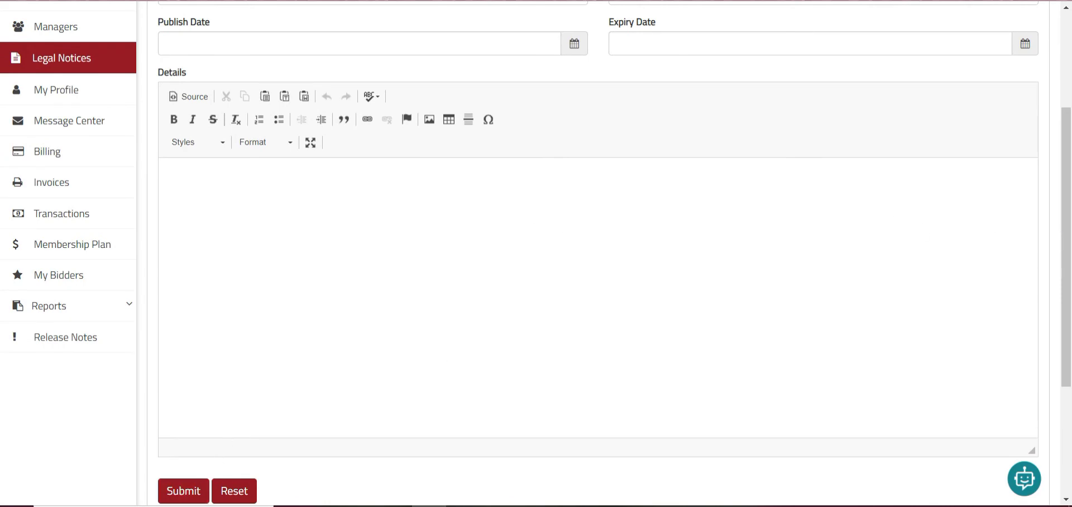
pyautogui.moveTo(1071, 211); pyautogui.dragTo(1070, 320)
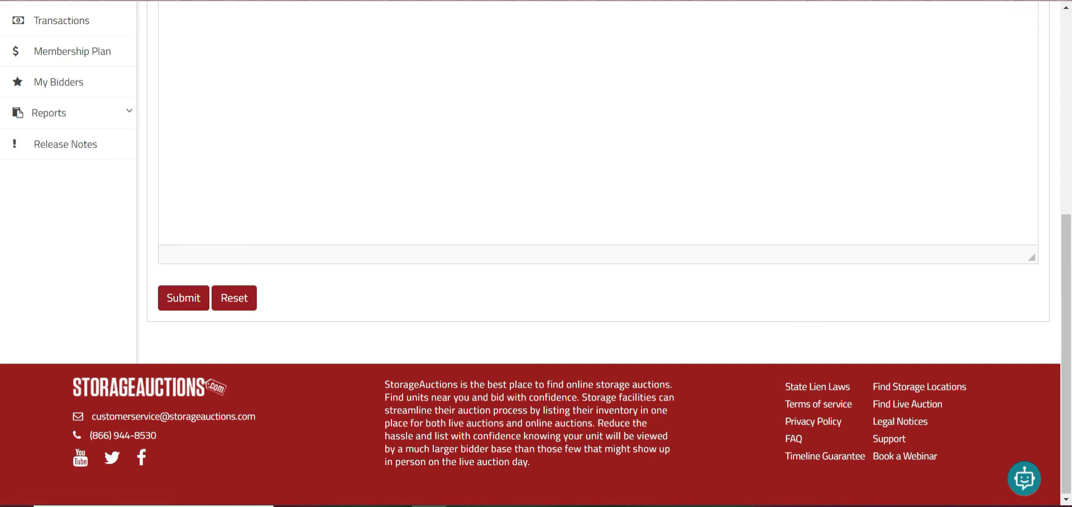
pyautogui.scroll(10, 598, 251)
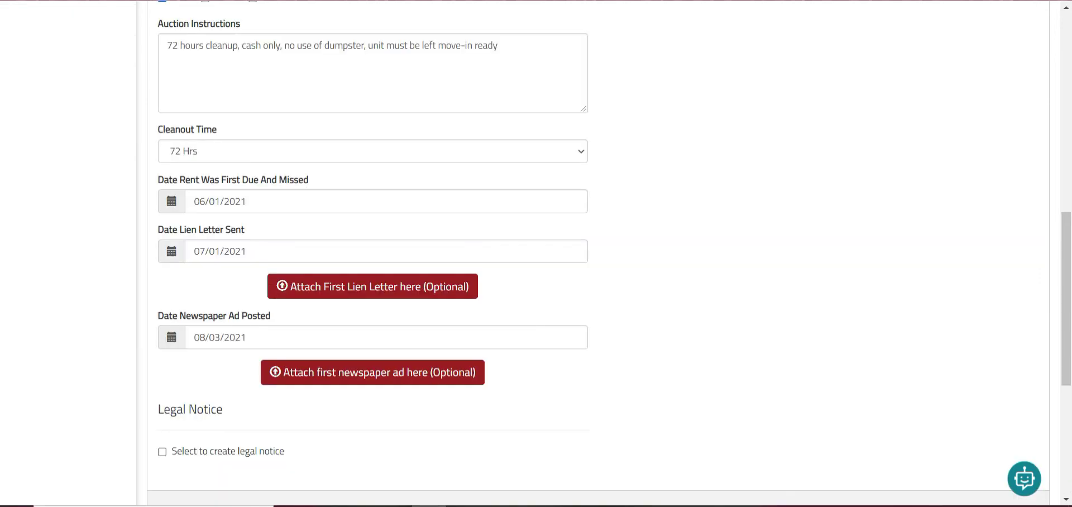
# Enable legal notice creation in the auction event form and review the notice fields it offers.
pyautogui.moveTo(1069, 238); pyautogui.dragTo(1070, 285)
pyautogui.click(220, 356)
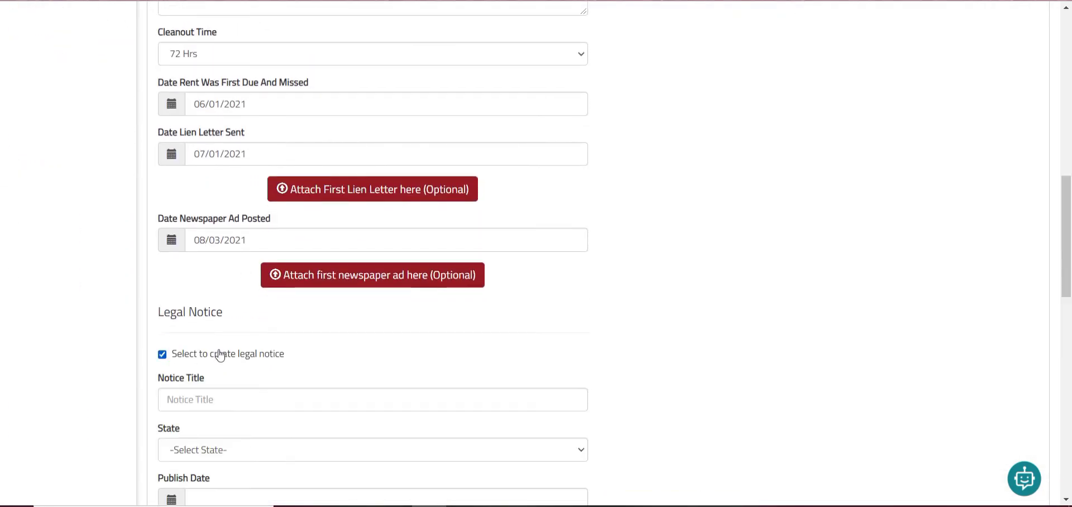
pyautogui.scroll(-5, 220, 356)
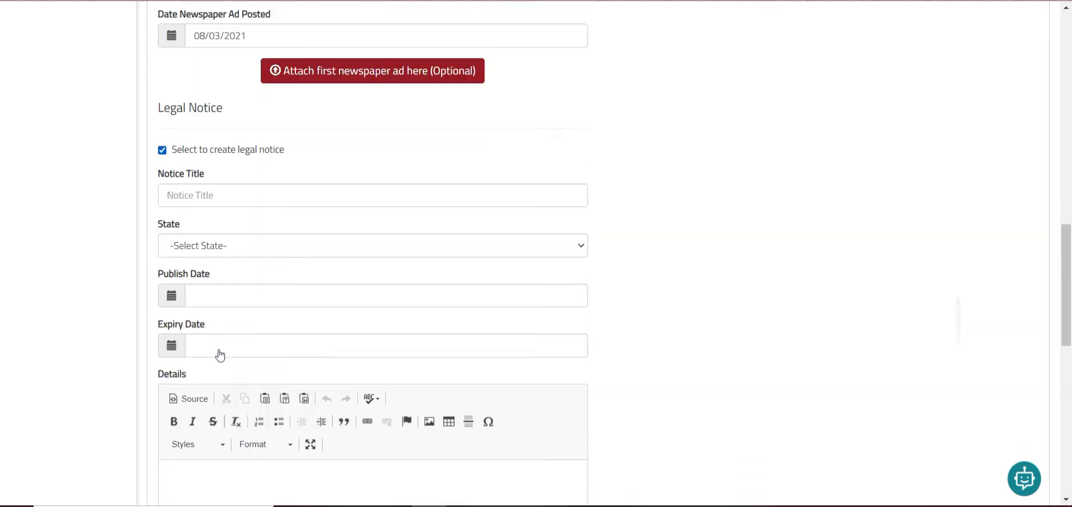
pyautogui.scroll(-1, 220, 356)
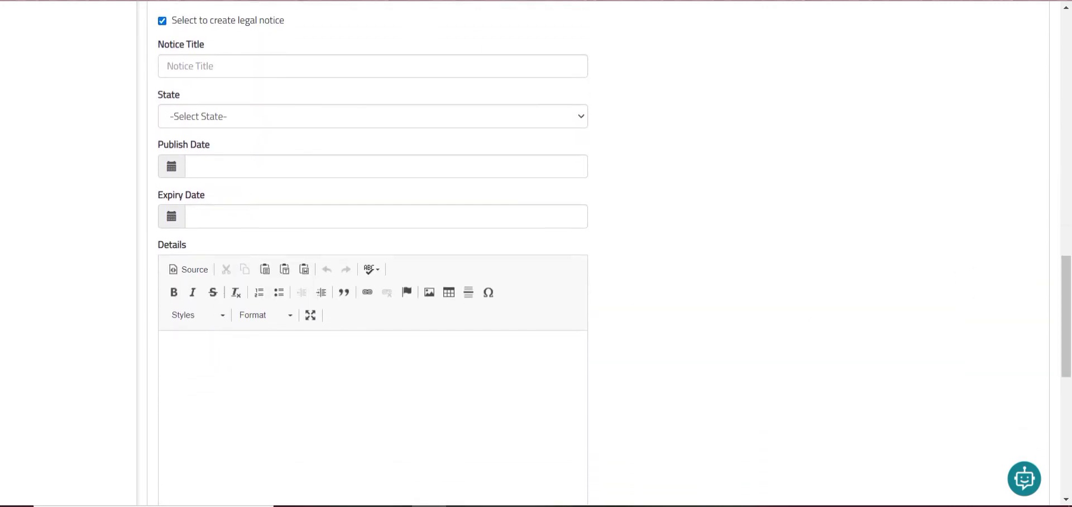
pyautogui.moveTo(1066, 324); pyautogui.dragTo(1067, 348)
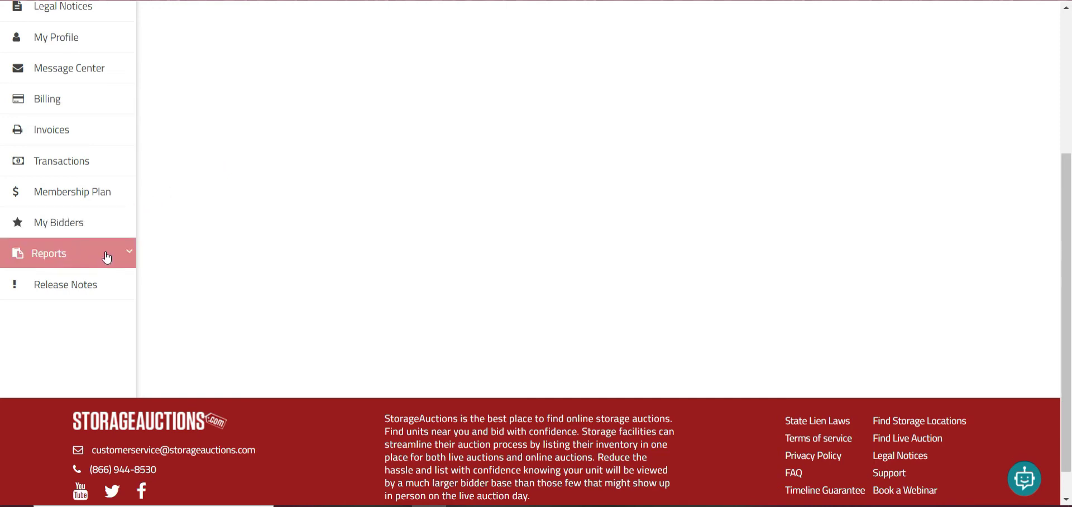
# Expand Reports to view the available report types.
pyautogui.click(127, 259)
pyautogui.scroll(-1, 128, 259)
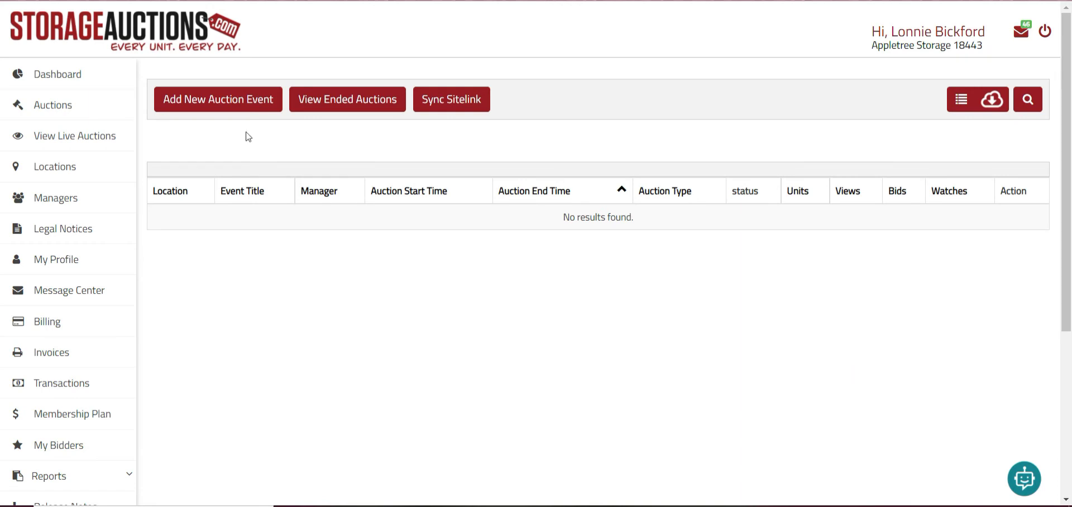
# Start a new online auction event and set its end time to 08/17/2021 10:00 AM.
pyautogui.click(210, 111)
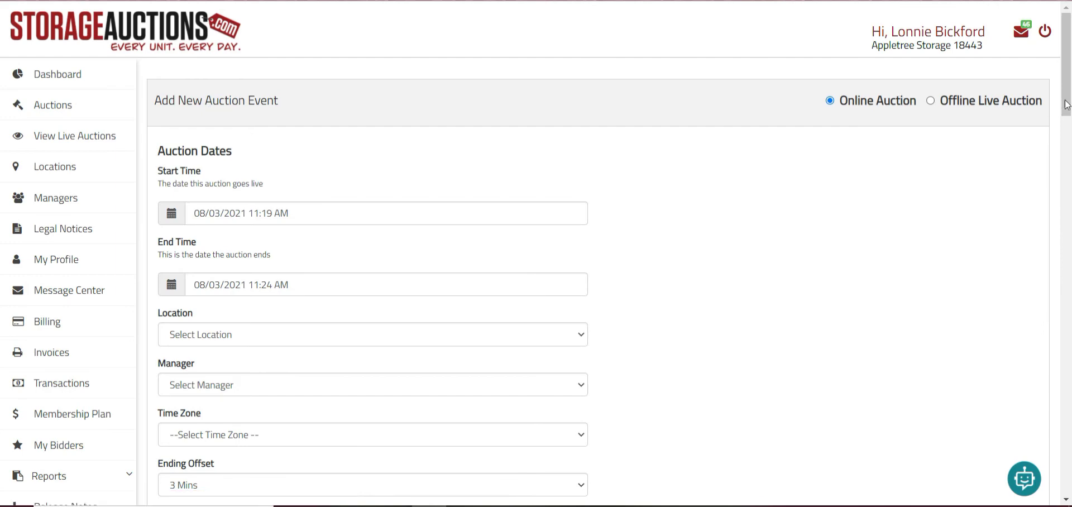
pyautogui.moveTo(1068, 100); pyautogui.dragTo(1069, 116)
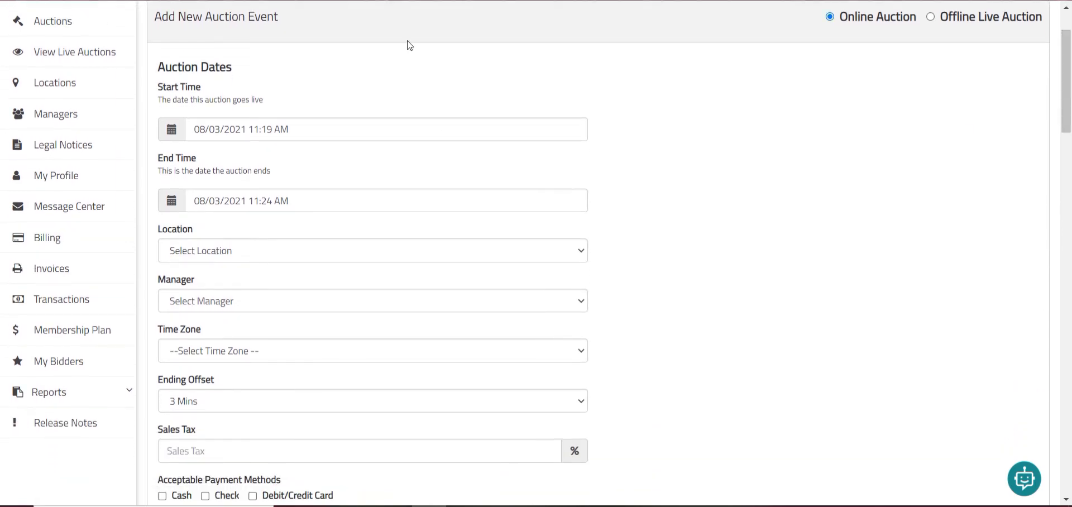
pyautogui.click(311, 208)
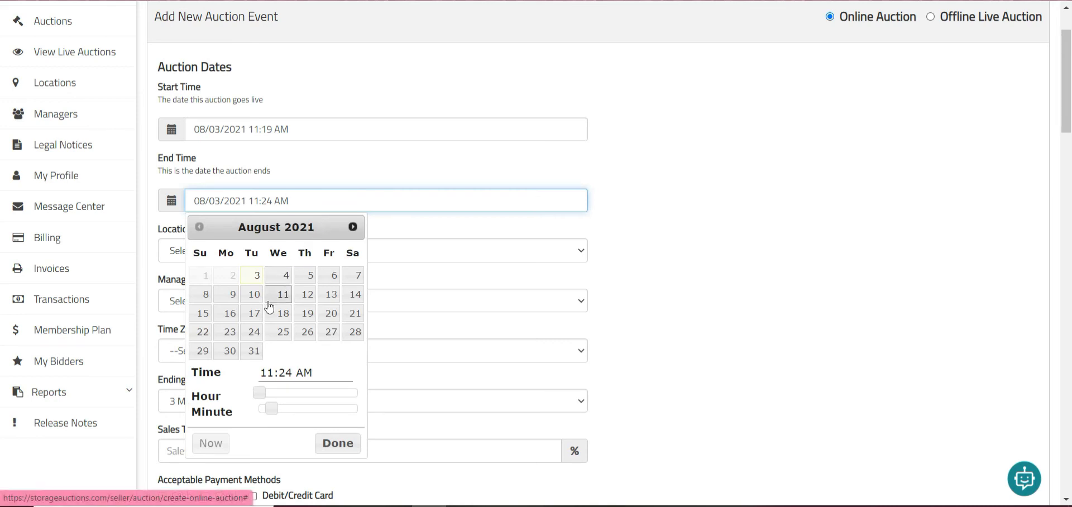
pyautogui.click(256, 318)
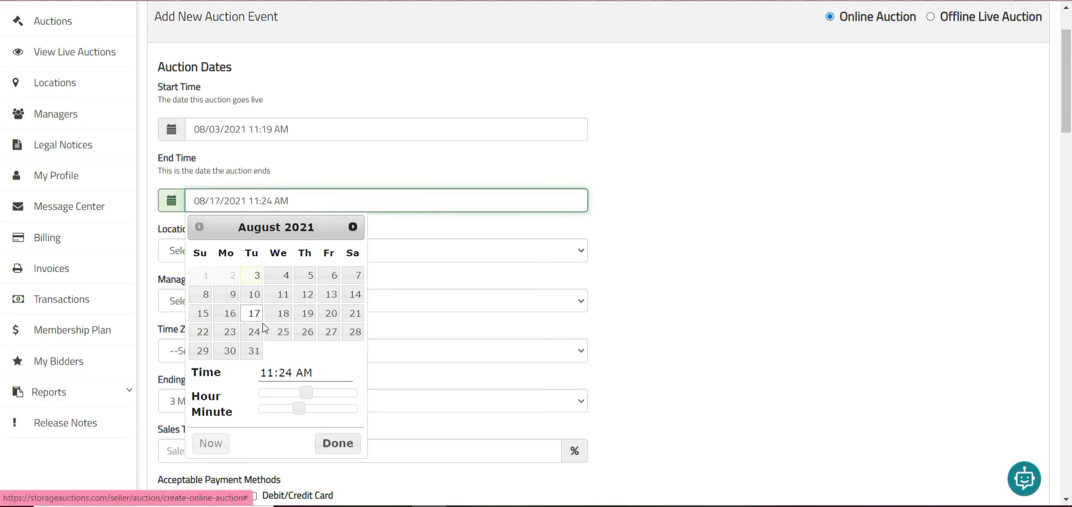
pyautogui.moveTo(309, 397); pyautogui.dragTo(256, 411)
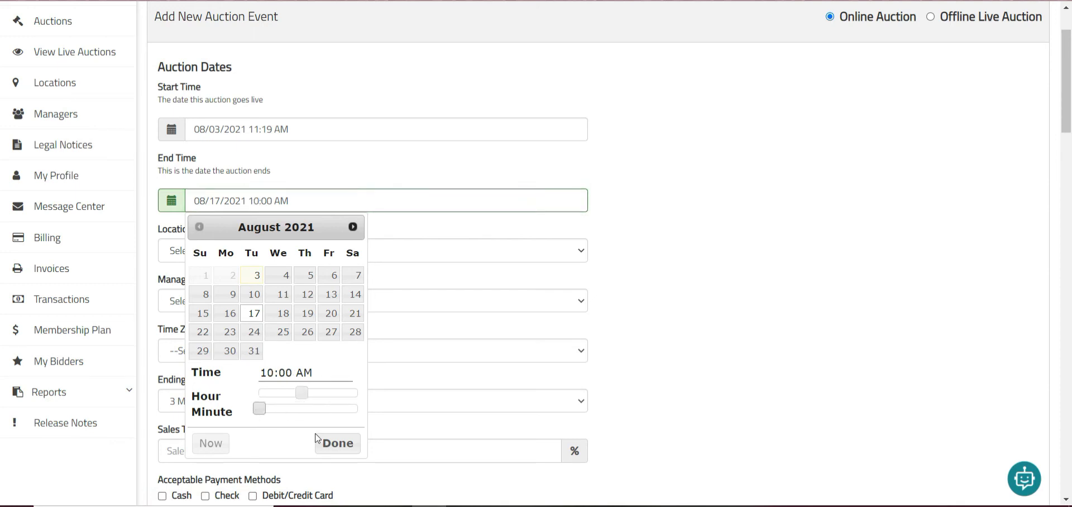
pyautogui.click(338, 443)
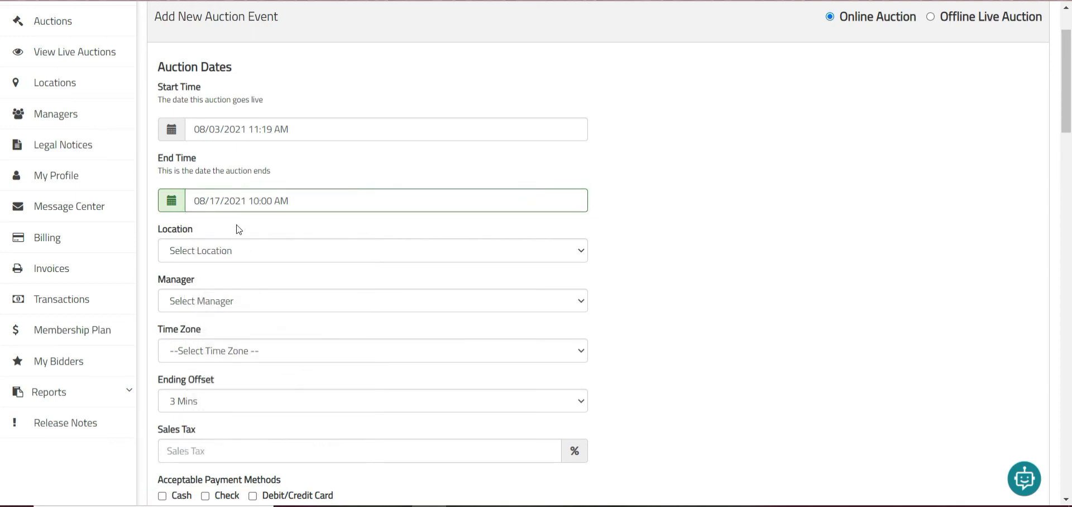
# Choose Appletree Storage - Lafayette as the auction event's location.
pyautogui.click(241, 252)
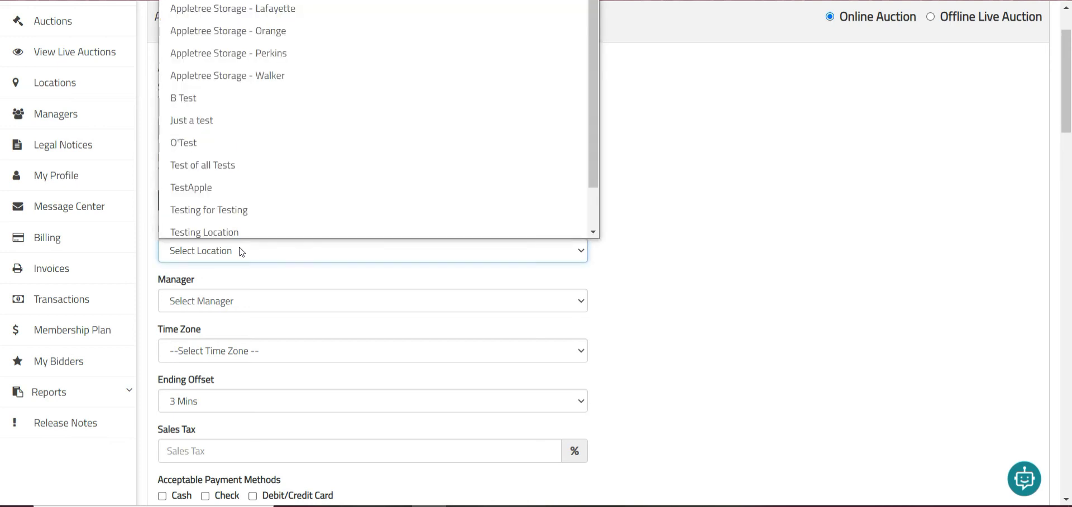
pyautogui.scroll(-1, 374, 112)
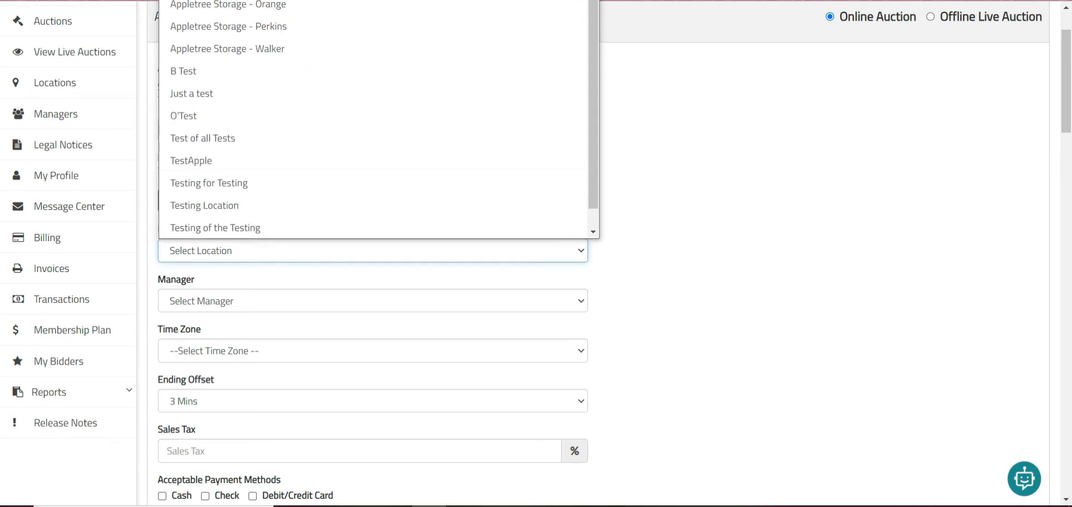
pyautogui.click(230, 1)
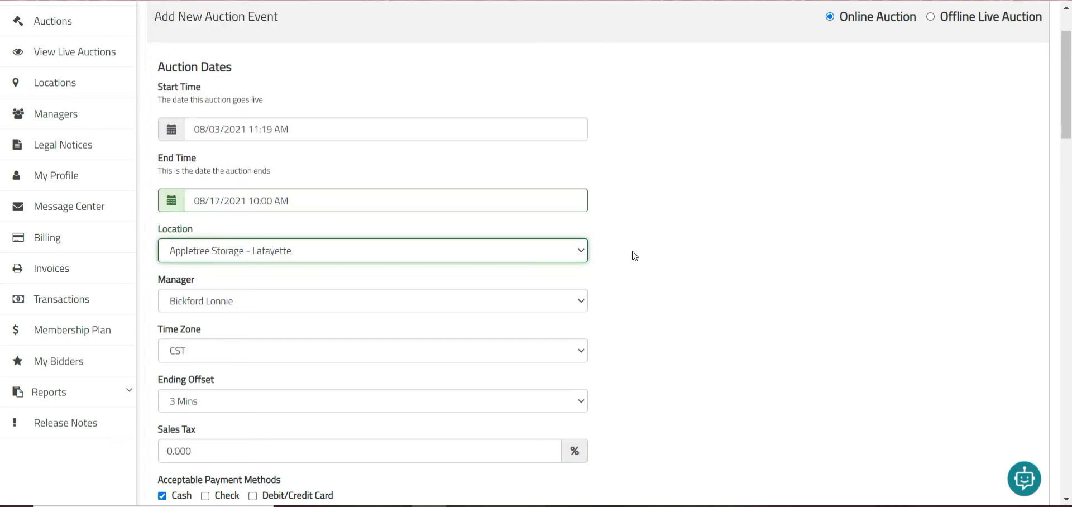
# Review the location's prefilled auction settings and set Date Rent Was First Due And Missed to 06/01/2021.
pyautogui.scroll(-1, 634, 255)
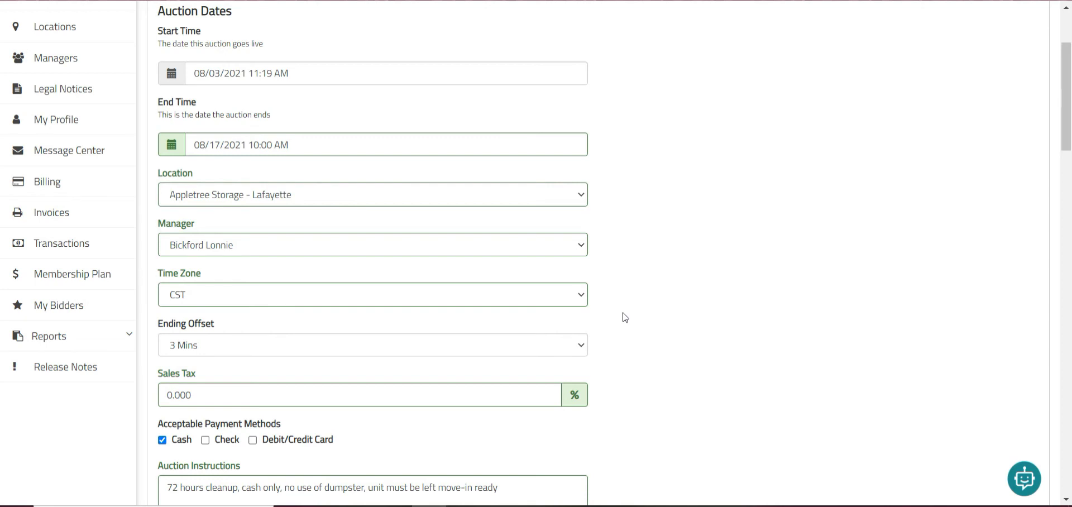
pyautogui.scroll(-1, 625, 317)
pyautogui.scroll(-2, 625, 317)
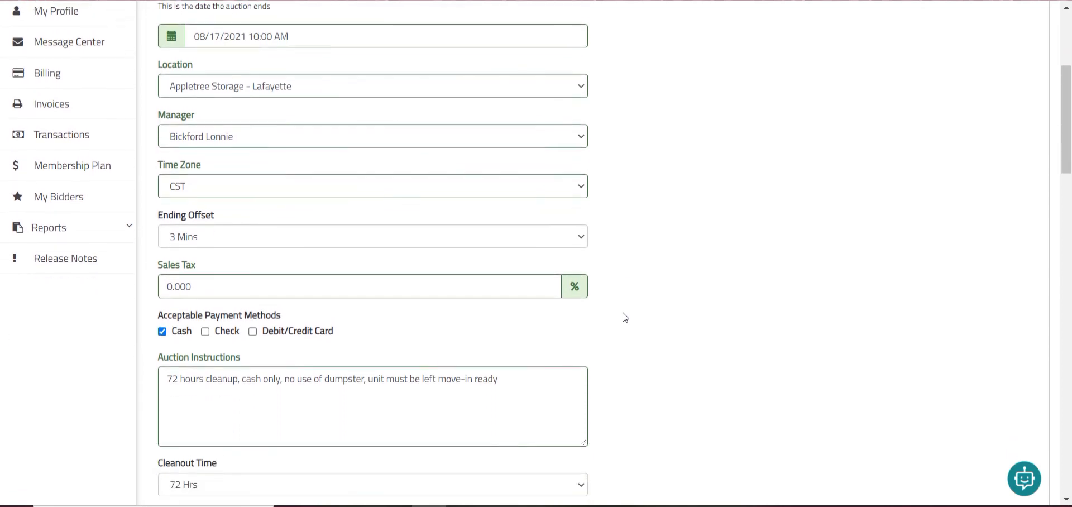
pyautogui.scroll(-1, 625, 317)
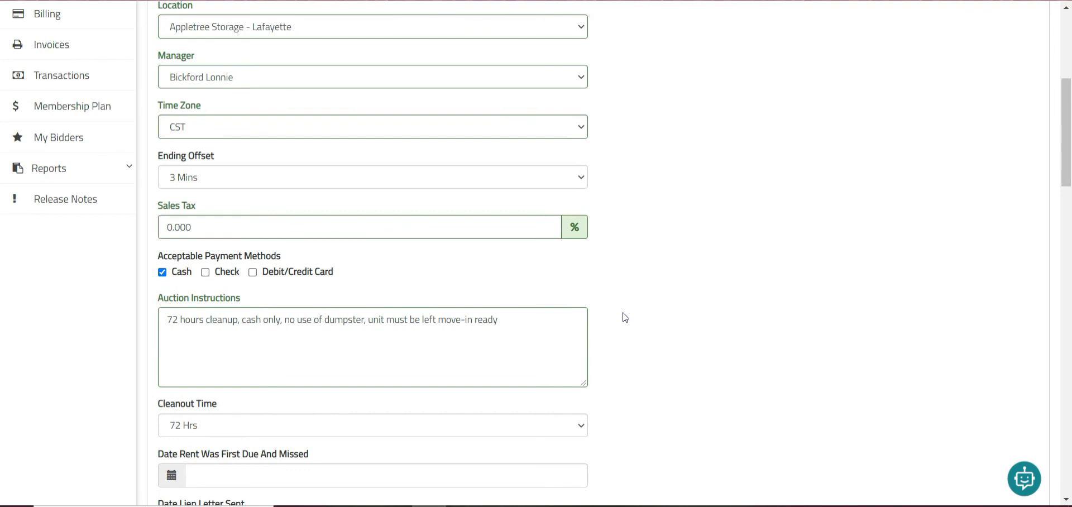
pyautogui.scroll(-3, 625, 317)
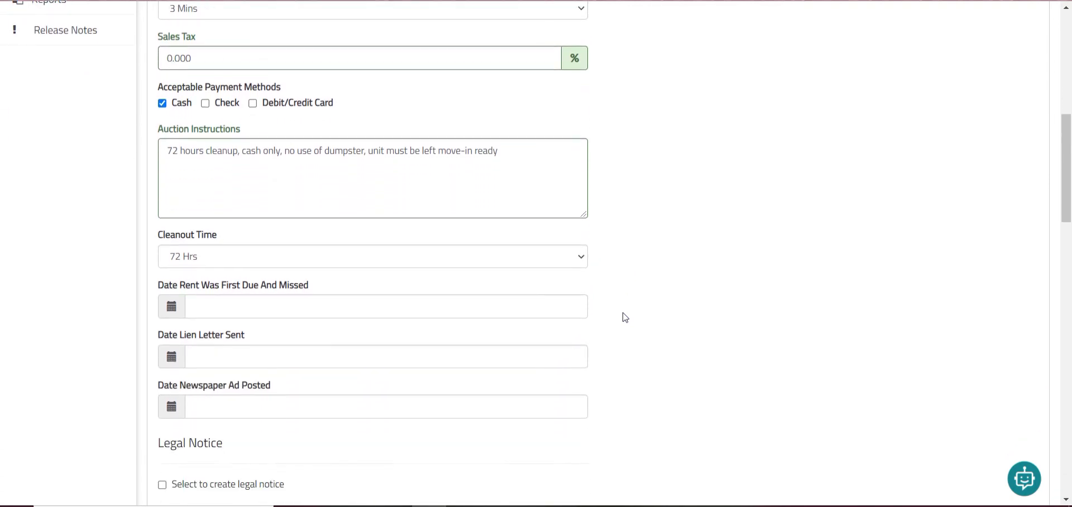
pyautogui.scroll(-1, 625, 318)
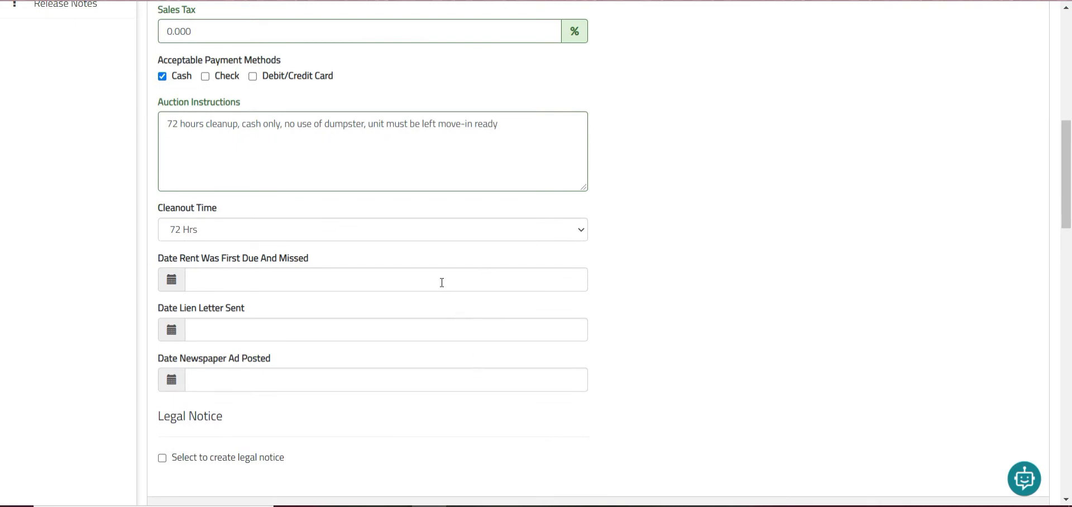
pyautogui.click(252, 276)
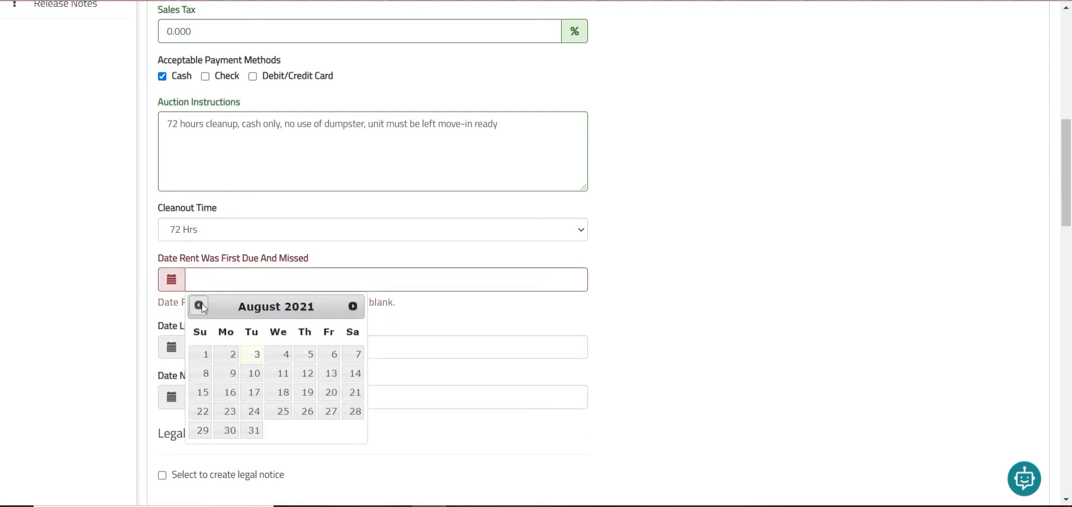
pyautogui.click(200, 305)
pyautogui.click(200, 305)
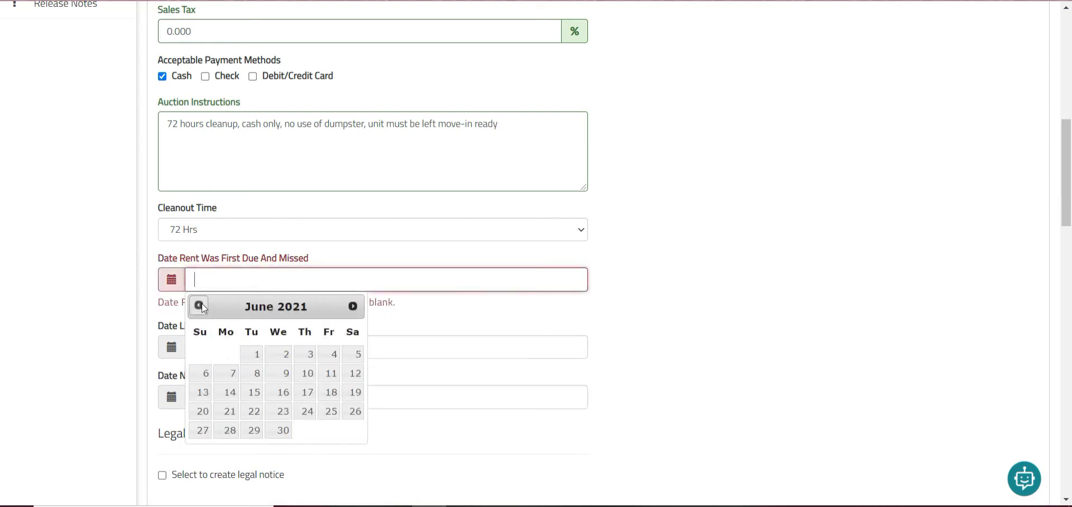
pyautogui.click(253, 356)
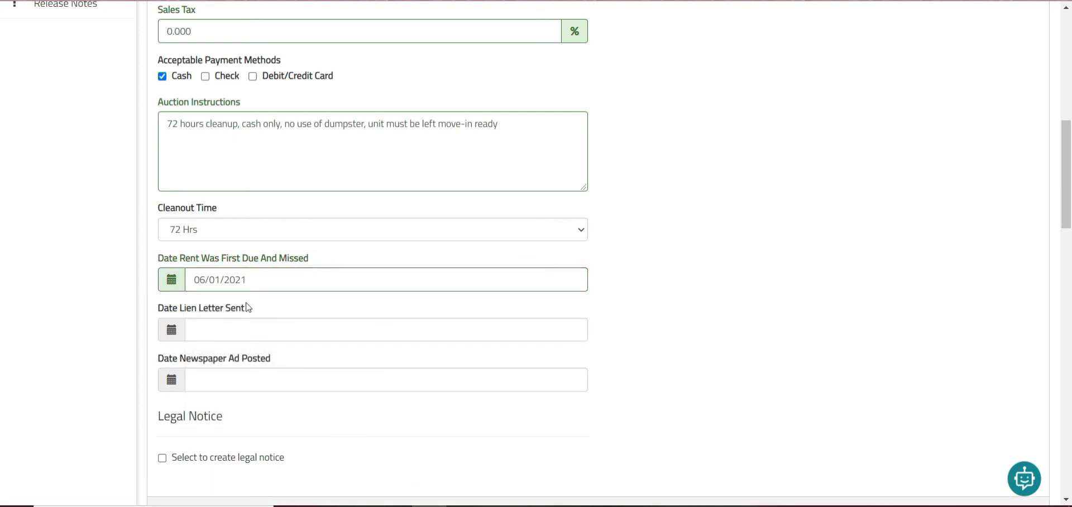
# Set Date Lien Letter Sent to 07/01/2021 and Date Newspaper Ad Posted to 08/03/2021.
pyautogui.click(225, 327)
pyautogui.click(326, 375)
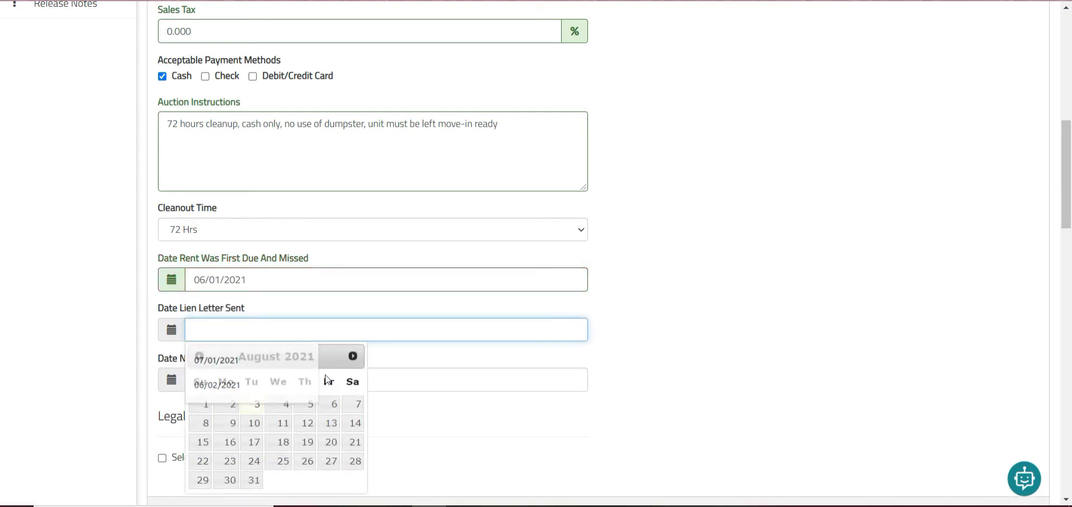
pyautogui.click(198, 355)
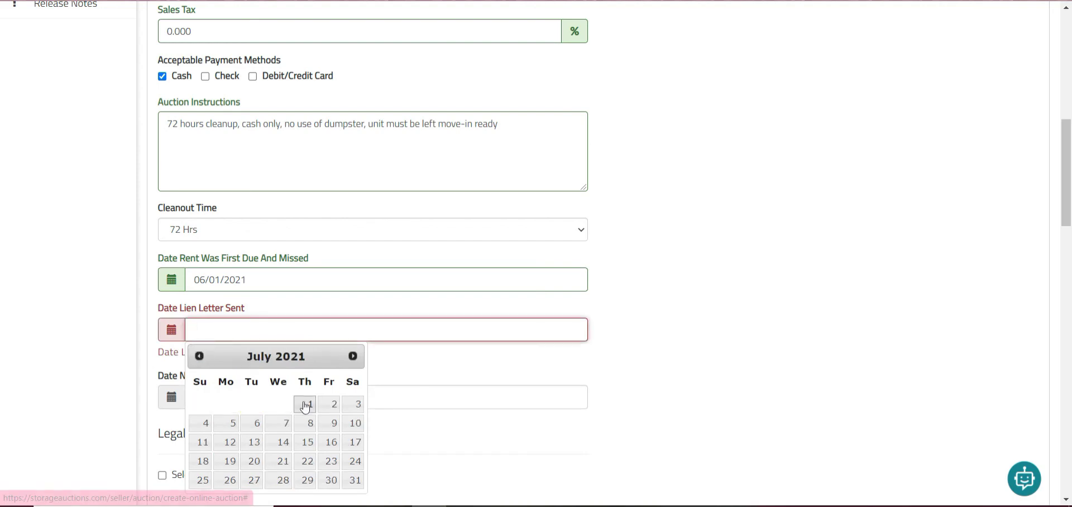
pyautogui.click(306, 404)
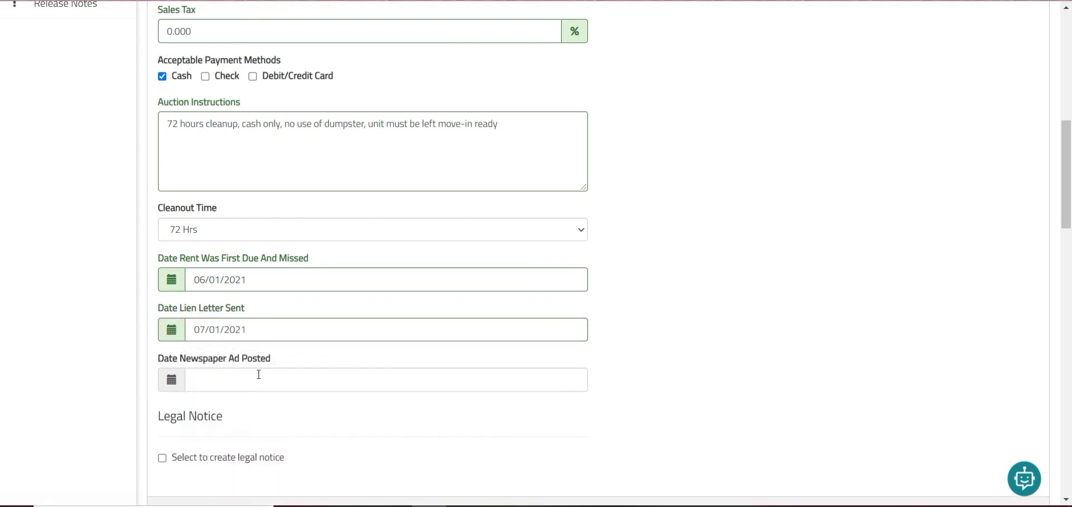
pyautogui.click(258, 375)
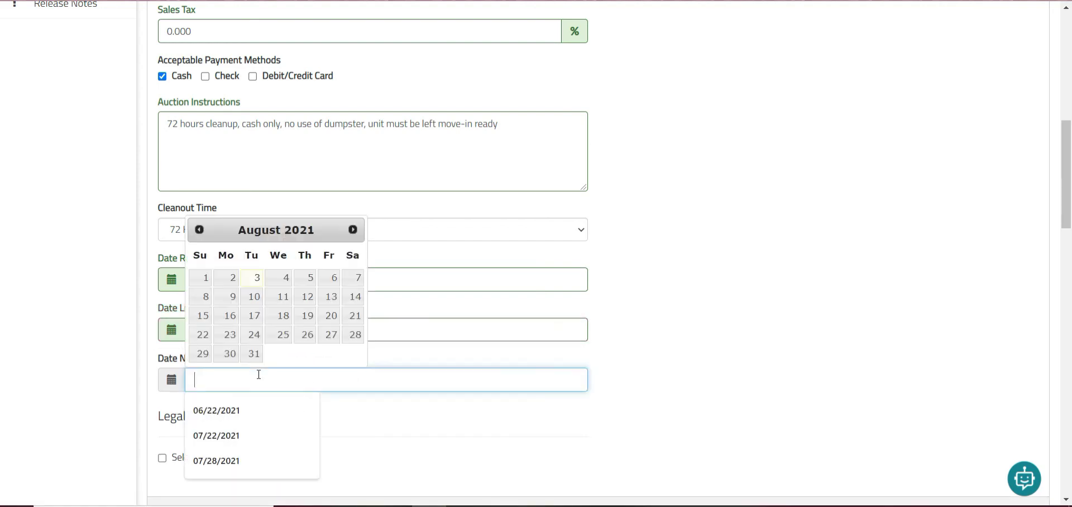
pyautogui.click(255, 282)
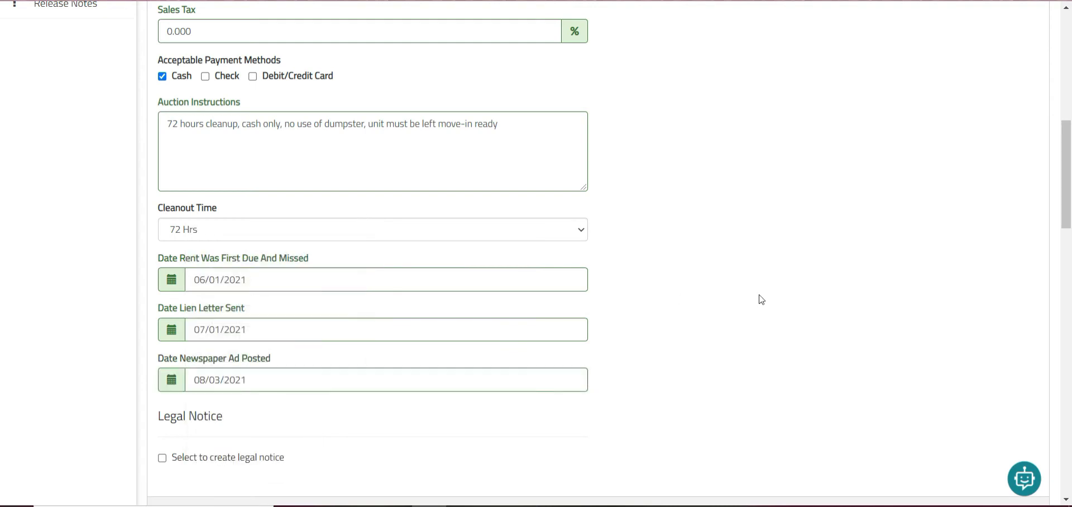
# Fill in Unit 1 with unit number 123, size 10x10 and type Not Climate Controlled.
pyautogui.moveTo(1066, 174); pyautogui.dragTo(1070, 282)
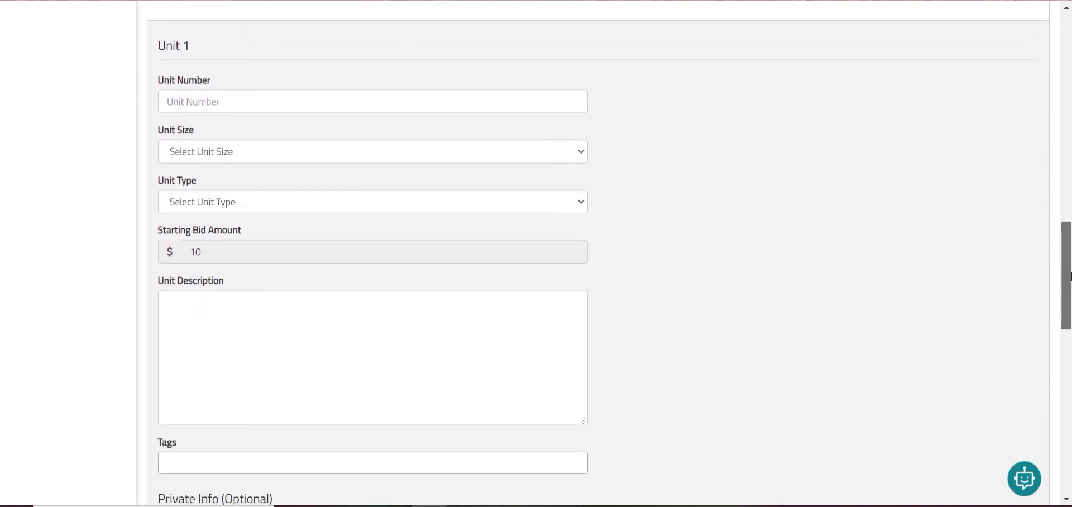
pyautogui.click(204, 105)
pyautogui.write('123')
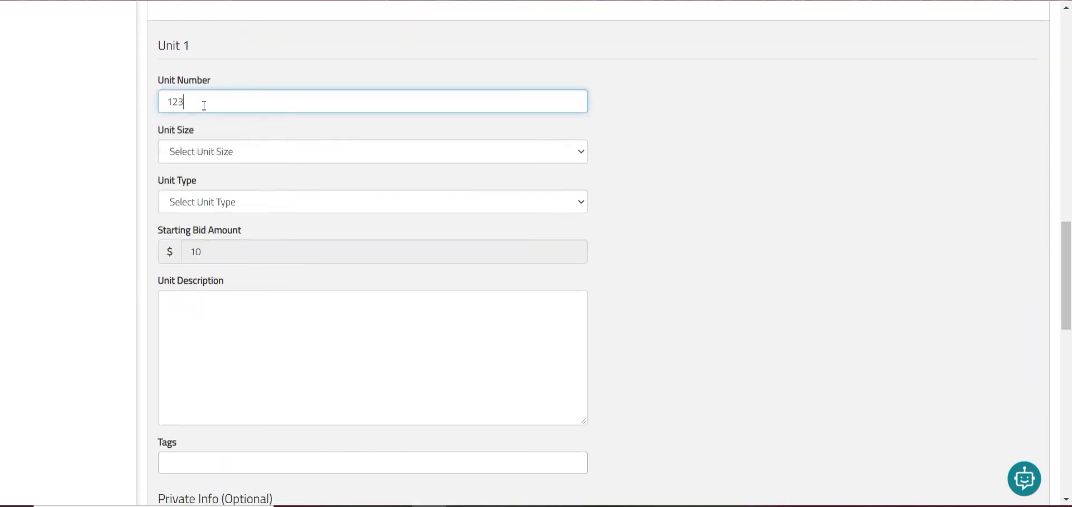
pyautogui.click(214, 149)
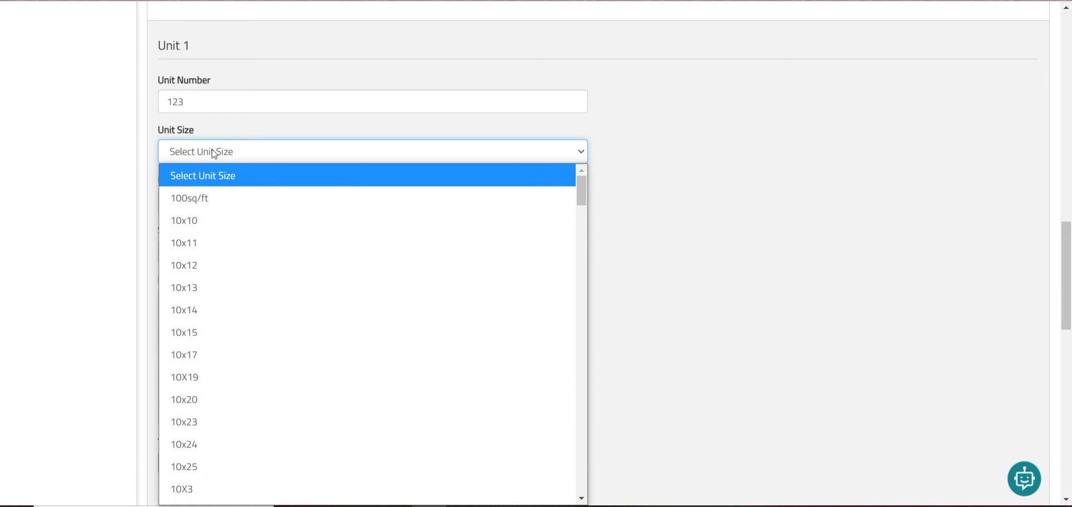
pyautogui.click(202, 222)
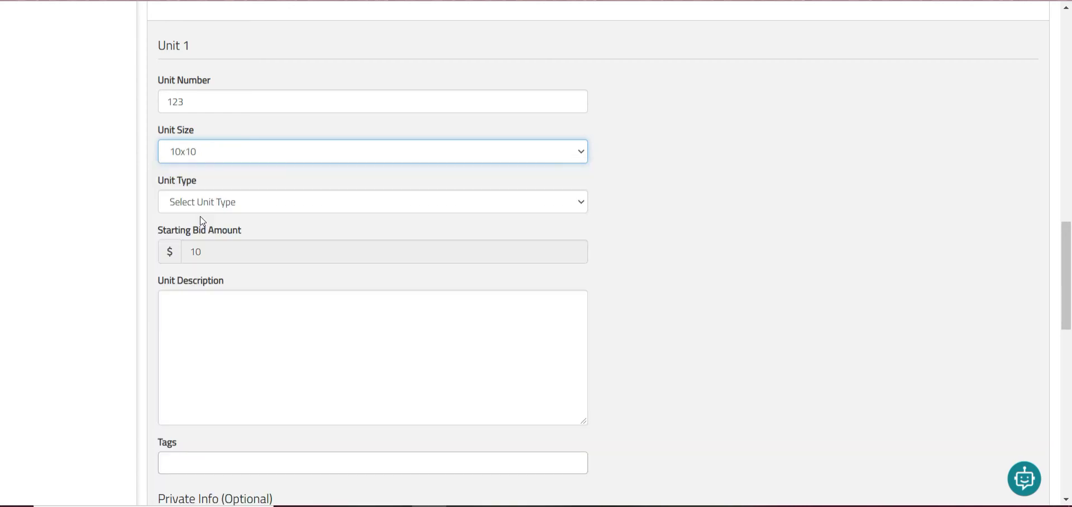
pyautogui.click(202, 201)
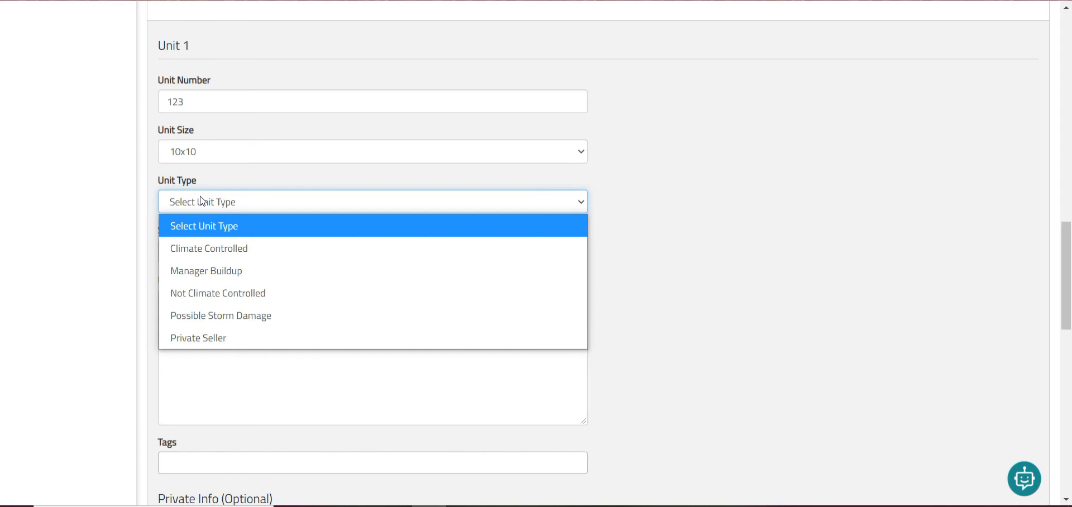
pyautogui.click(215, 291)
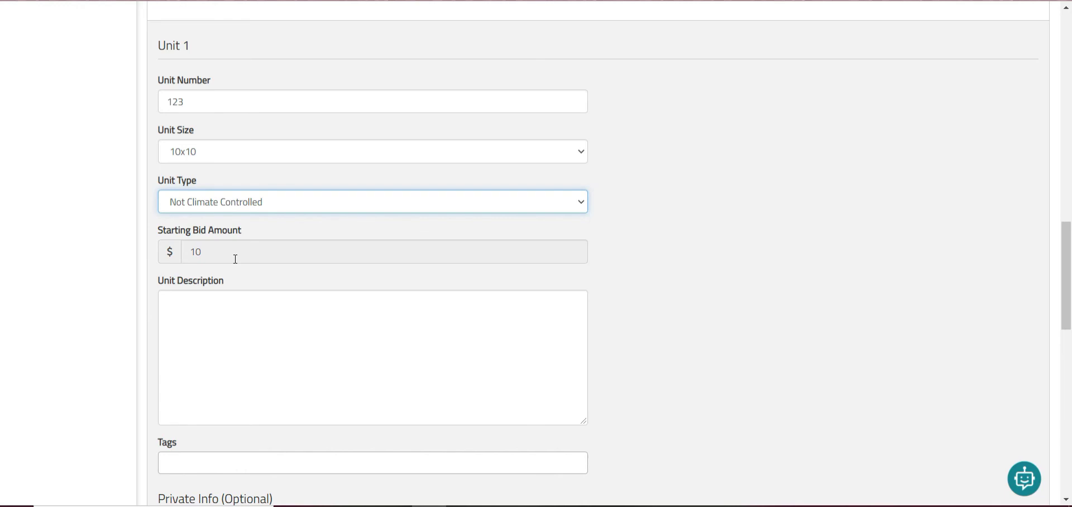
# Enter "Boxes and Totes." as Unit 1's description and add the tags Boxes and Totes.
pyautogui.click(202, 311)
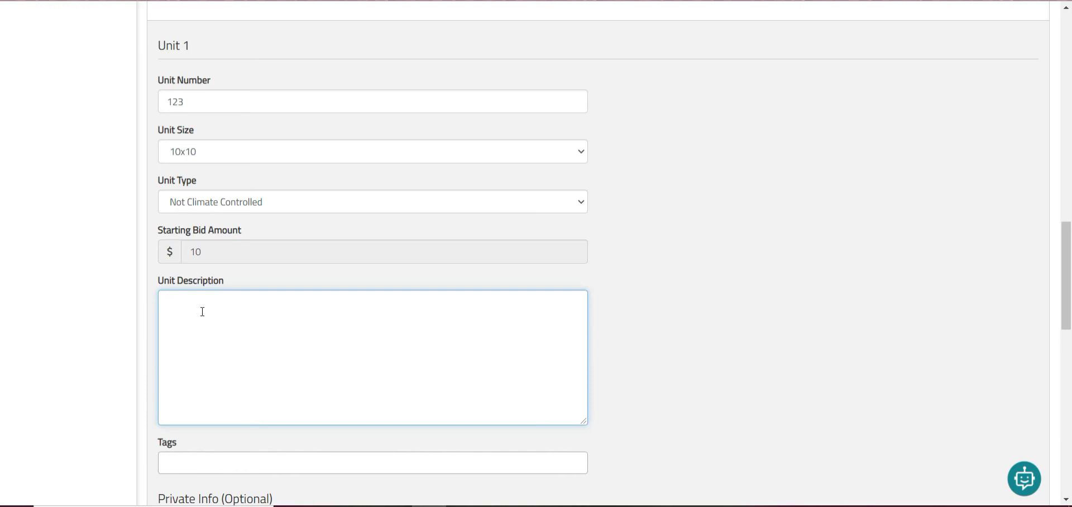
pyautogui.write('Boxes and Totes.')
pyautogui.scroll(-3, 197, 442)
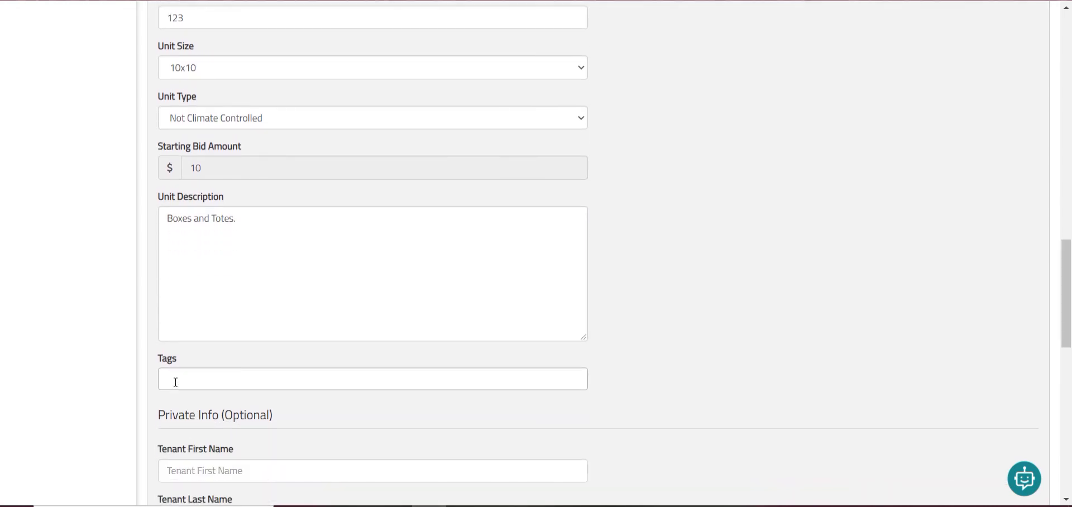
pyautogui.click(175, 382)
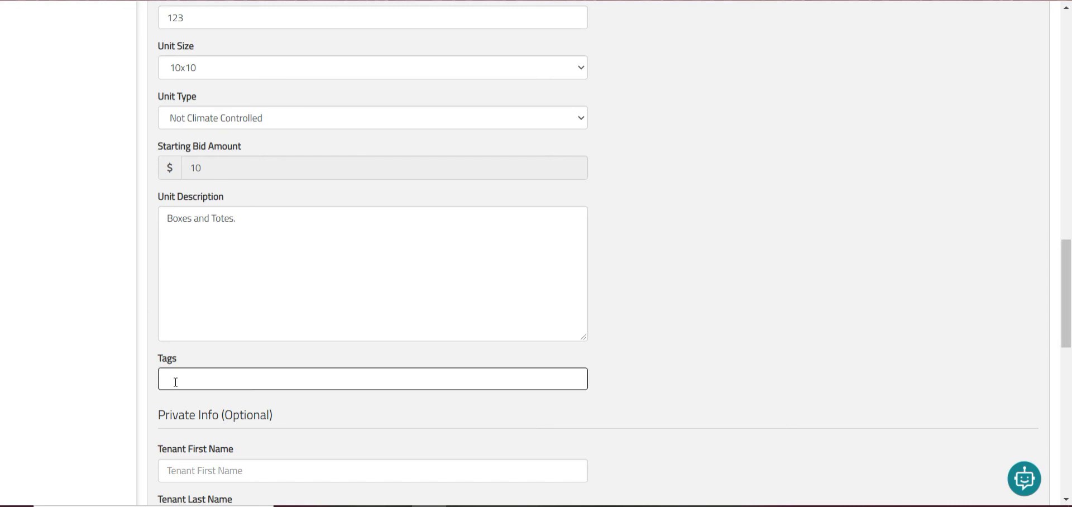
pyautogui.write('boxw')
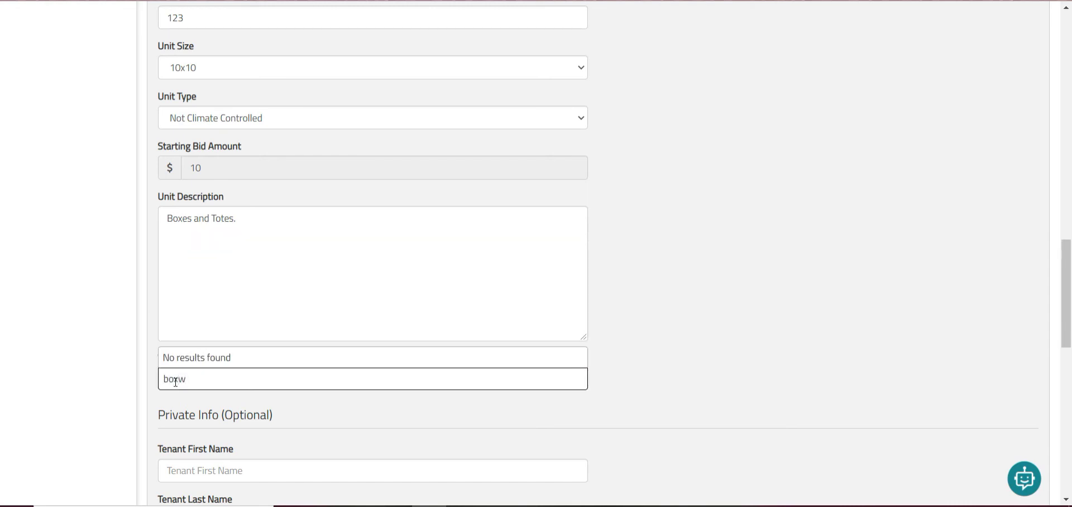
pyautogui.press('BackSpace')
pyautogui.write('e')
pyautogui.press('Return')
pyautogui.write('tot')
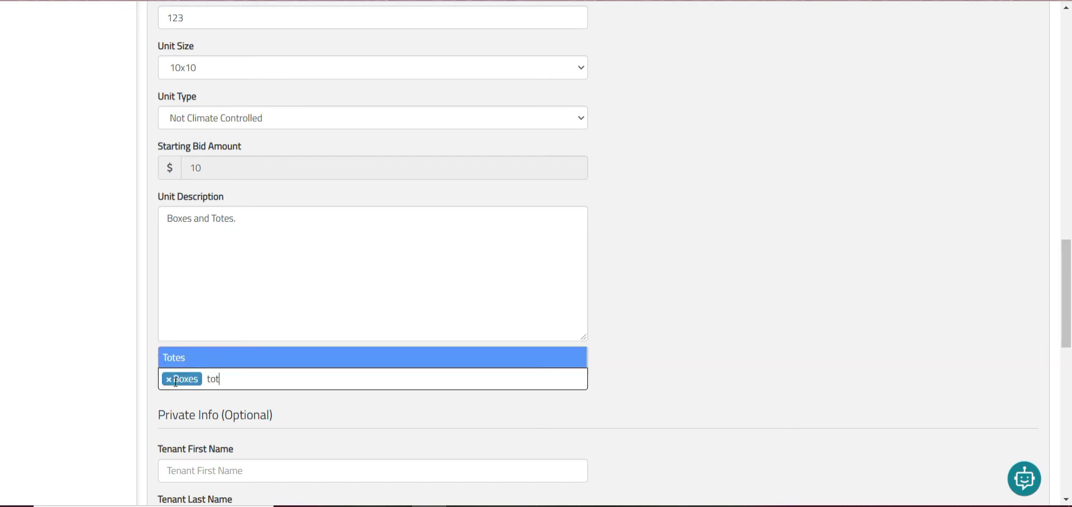
pyautogui.press('Return')
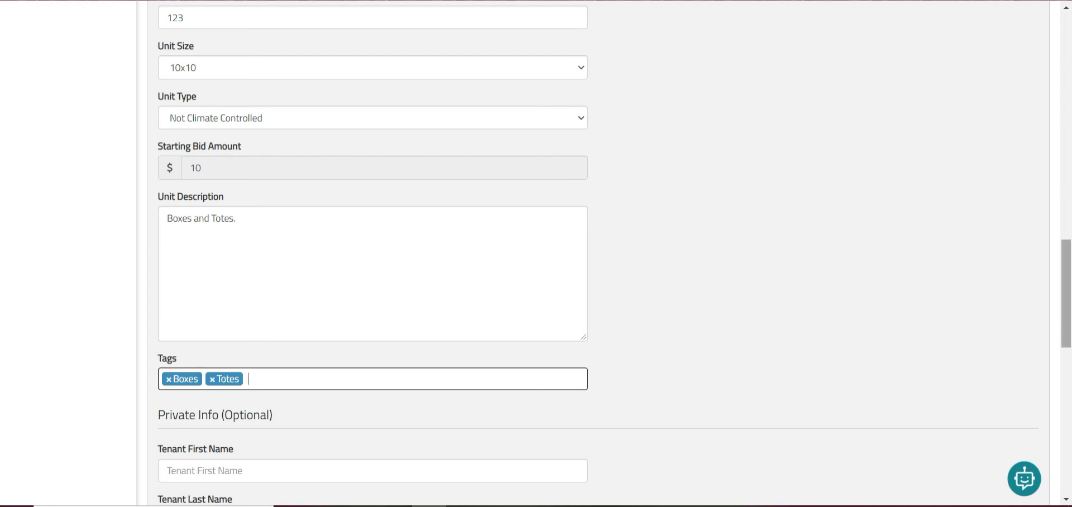
pyautogui.scroll(-6, 536, 251)
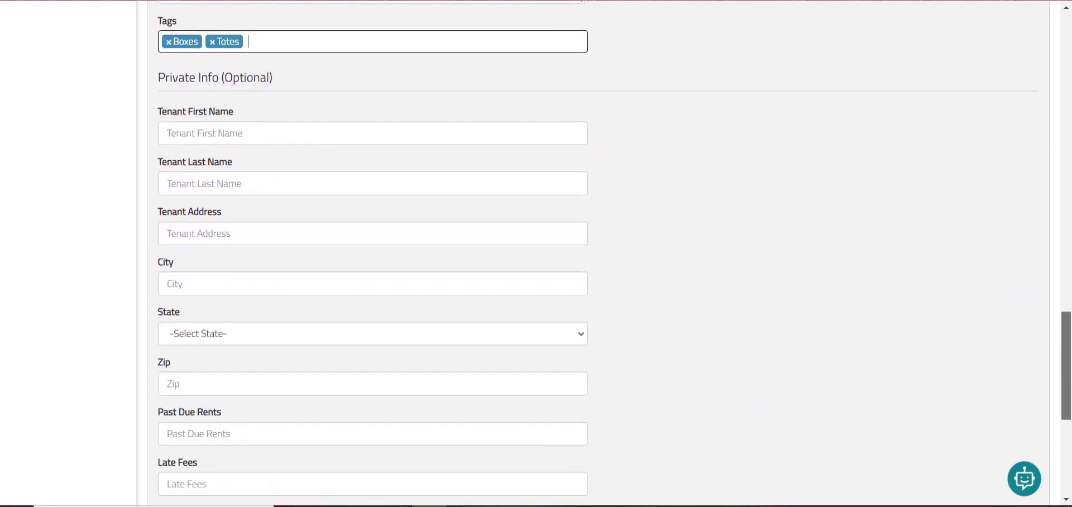
# Leave the tenant's optional private info blank and save the event to continue to adding photos.
pyautogui.moveTo(1071, 327); pyautogui.dragTo(1070, 333)
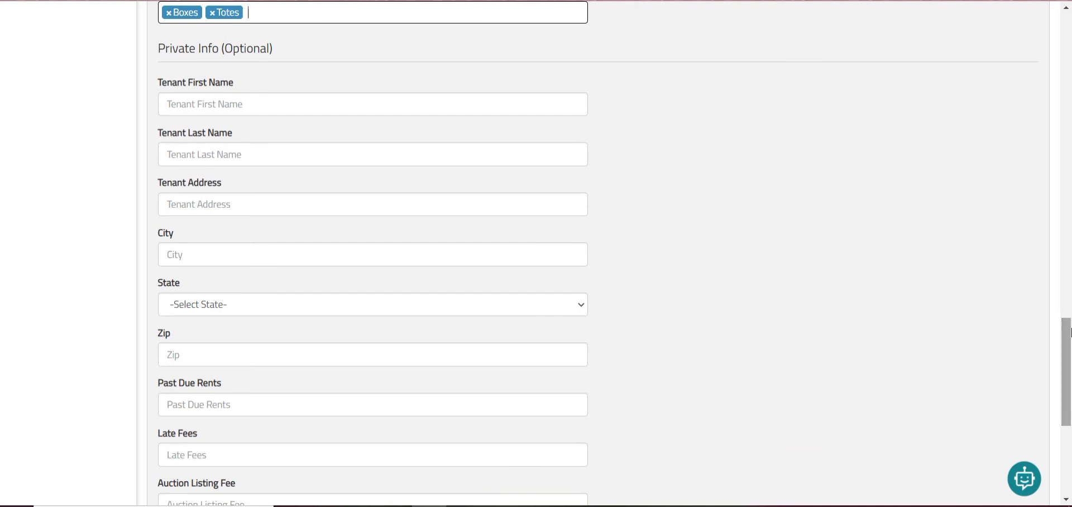
pyautogui.moveTo(1070, 339); pyautogui.dragTo(1069, 384)
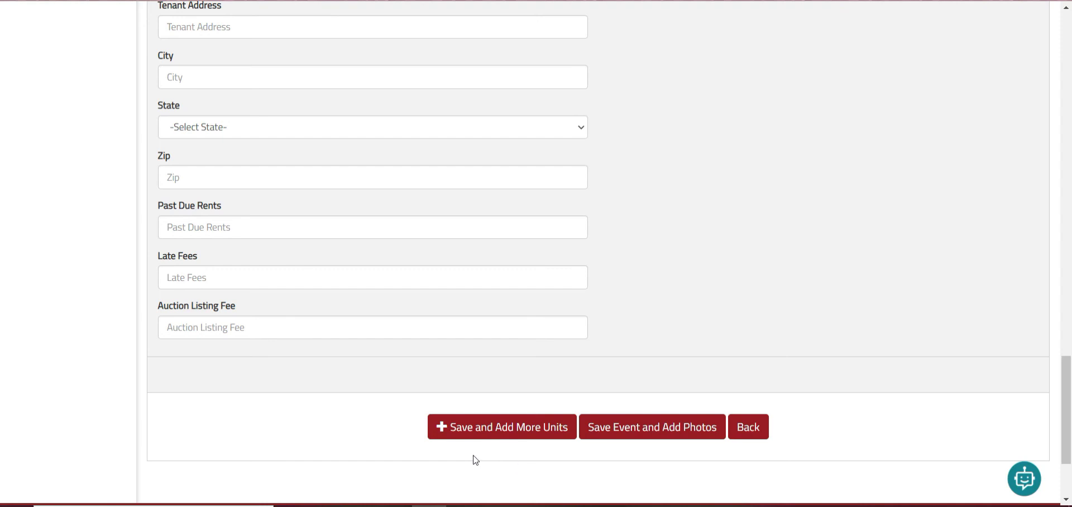
pyautogui.click(674, 441)
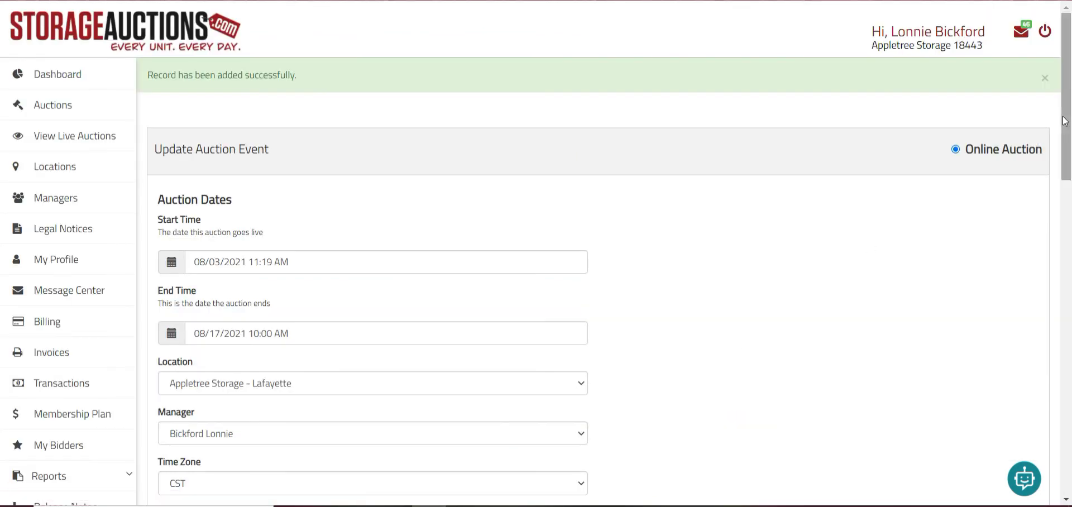
# Upload the nine images from missoula 1 through queens 2 as photos for Unit 1.
pyautogui.moveTo(1062, 118); pyautogui.dragTo(1070, 385)
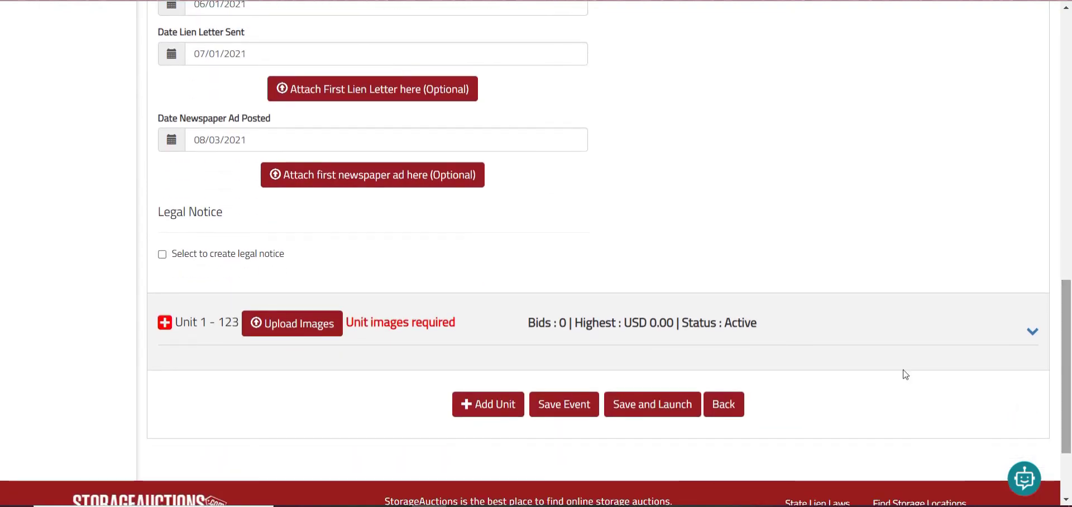
pyautogui.click(329, 321)
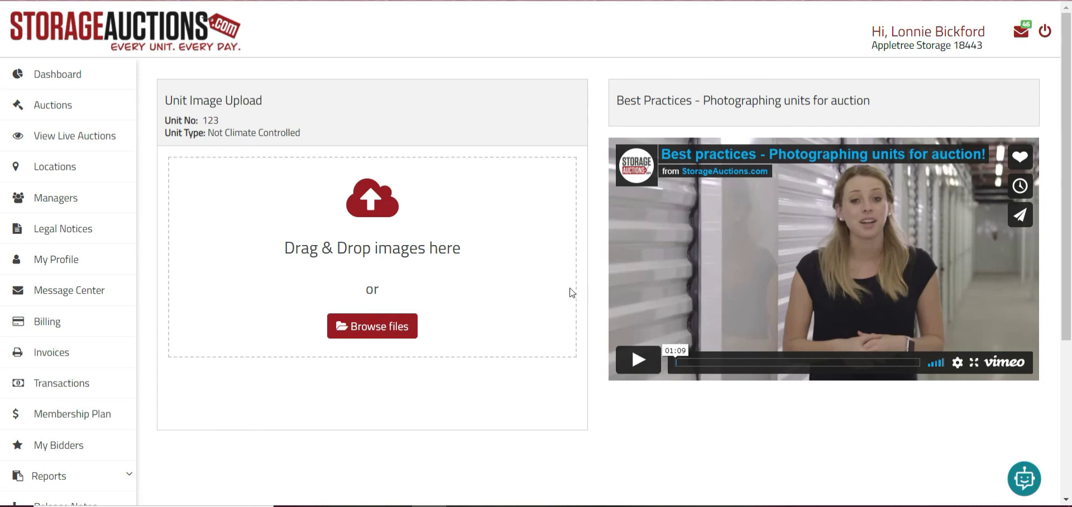
pyautogui.click(382, 324)
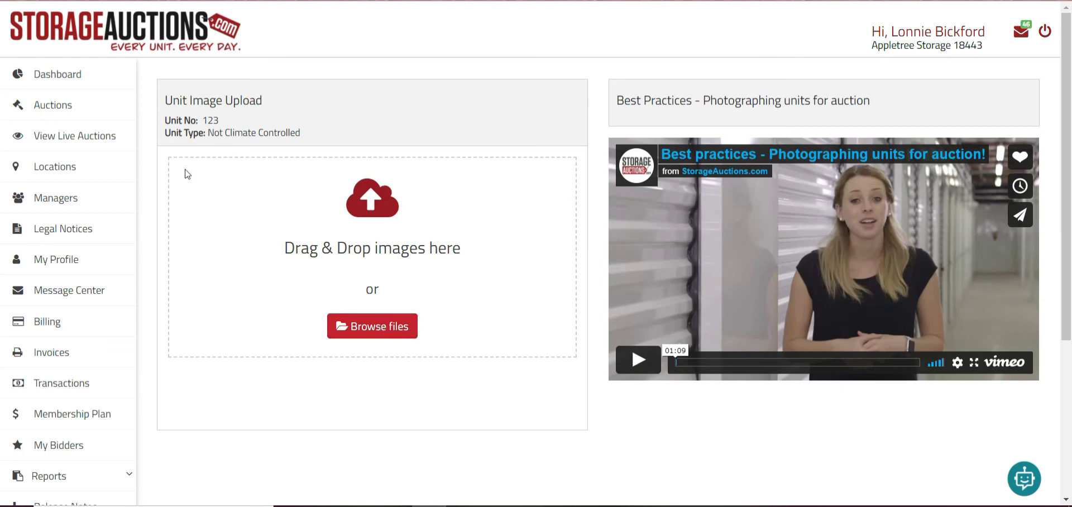
pyautogui.click(87, 176)
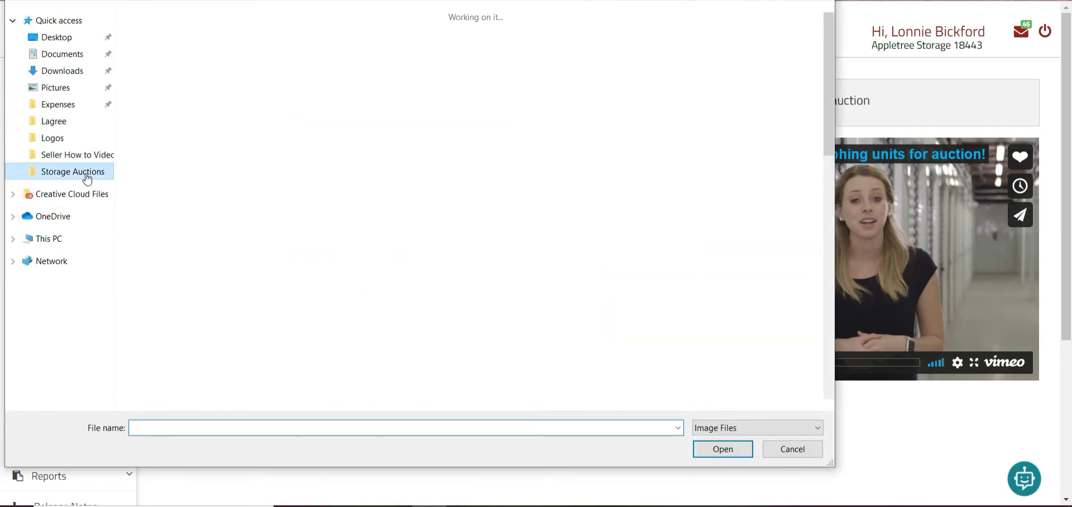
pyautogui.doubleClick(160, 78)
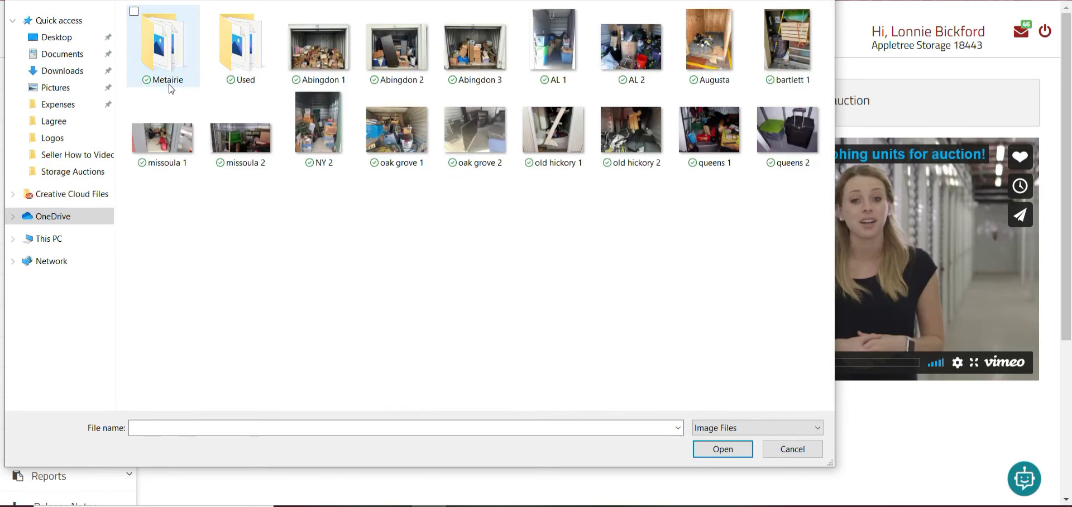
pyautogui.moveTo(122, 133); pyautogui.dragTo(808, 155)
pyautogui.click(721, 450)
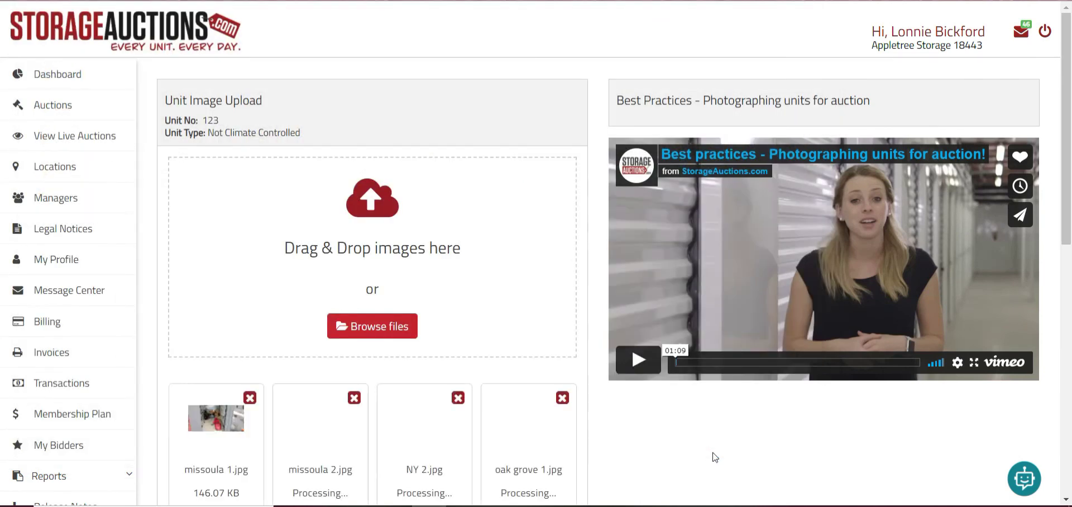
# Preview the first four uploaded photos of the unit and delete the fourth one.
pyautogui.moveTo(1070, 161); pyautogui.dragTo(1069, 290)
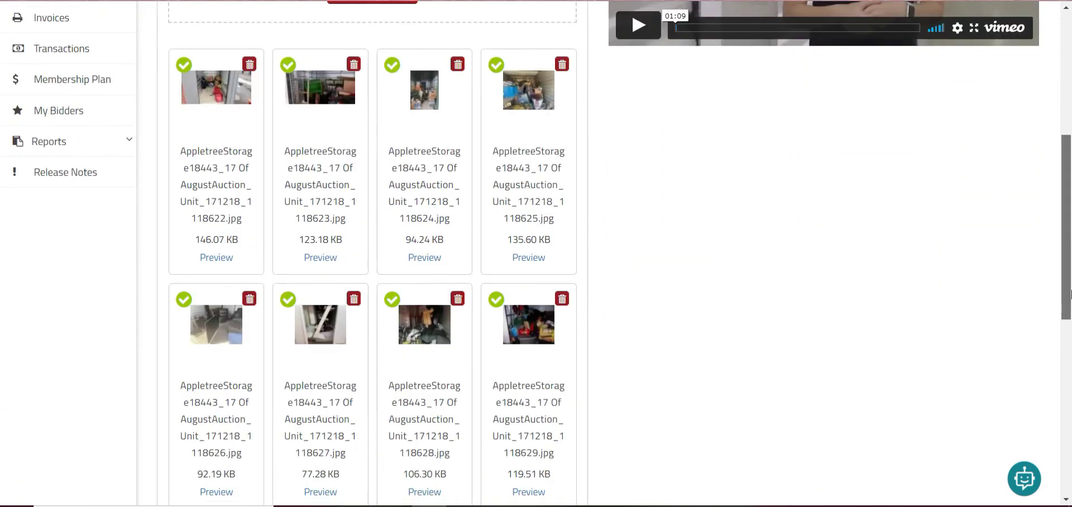
pyautogui.click(225, 261)
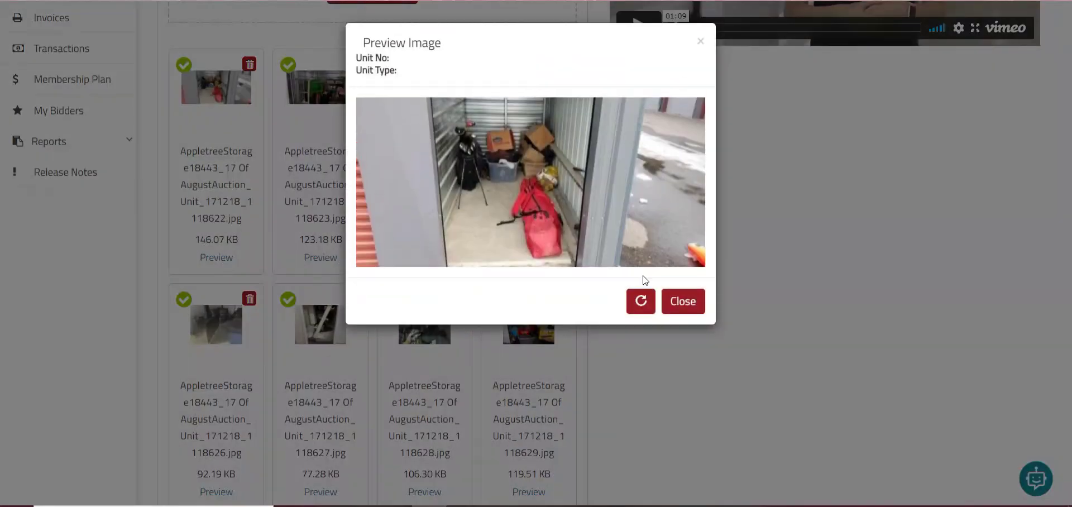
pyautogui.click(682, 301)
pyautogui.click(332, 262)
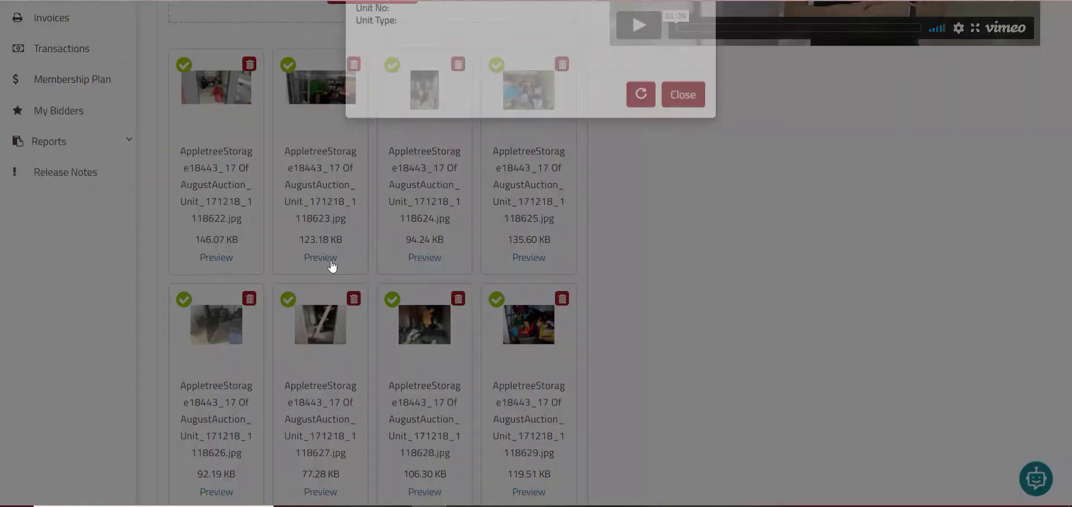
pyautogui.click(696, 296)
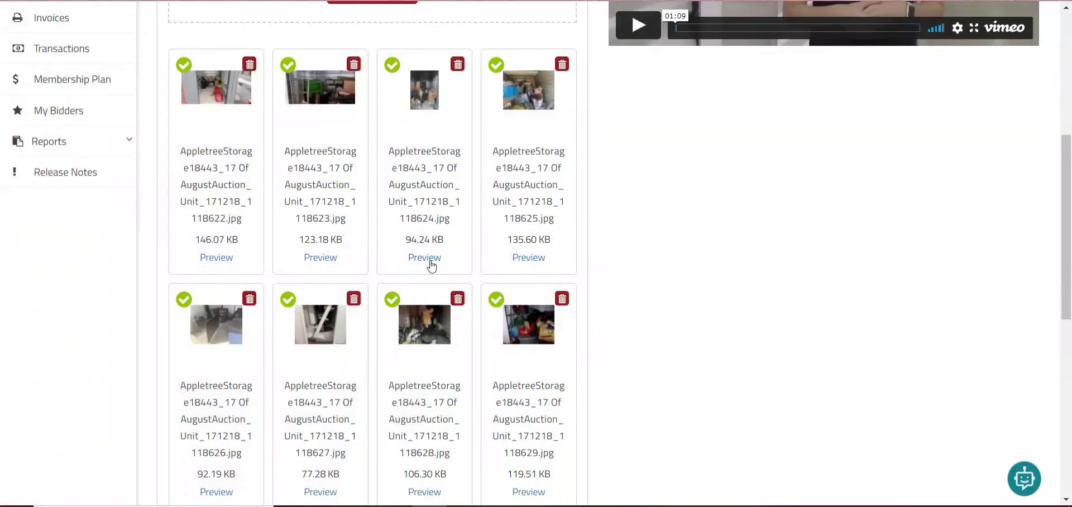
pyautogui.click(425, 261)
pyautogui.click(679, 328)
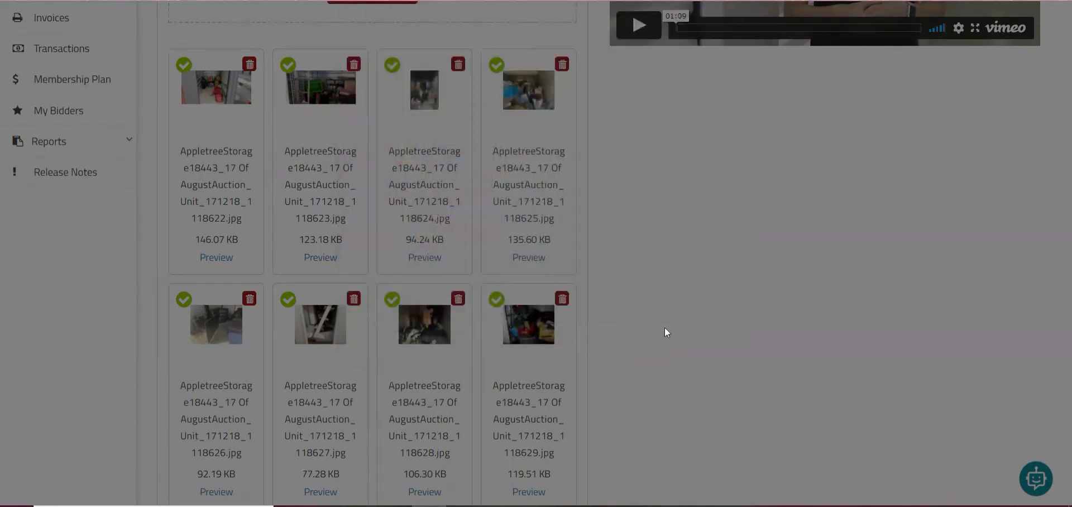
pyautogui.click(539, 265)
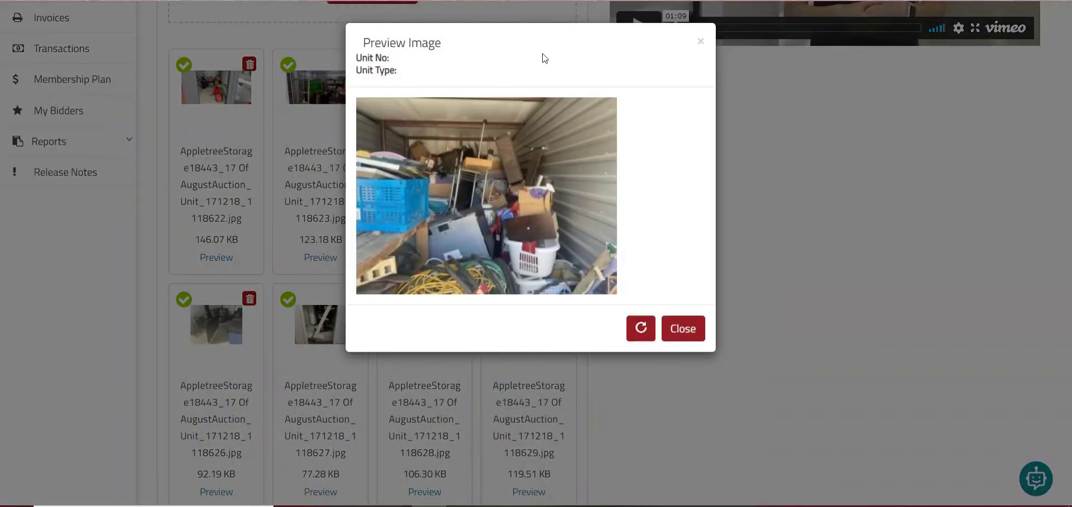
pyautogui.click(682, 324)
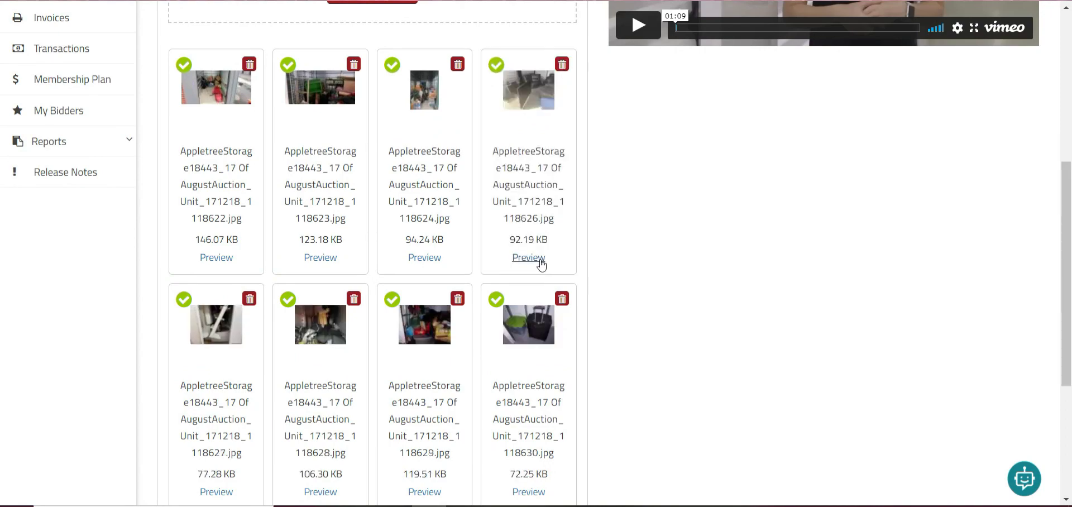
# Preview the remaining five unit photos and finish the photo upload, returning to the auction event.
pyautogui.click(539, 265)
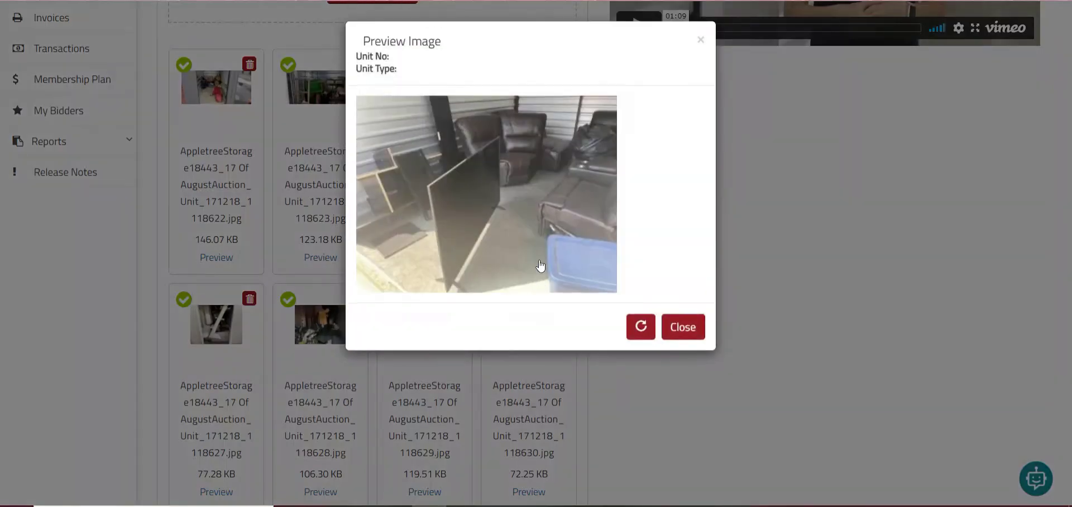
pyautogui.click(682, 328)
pyautogui.scroll(-3, 678, 342)
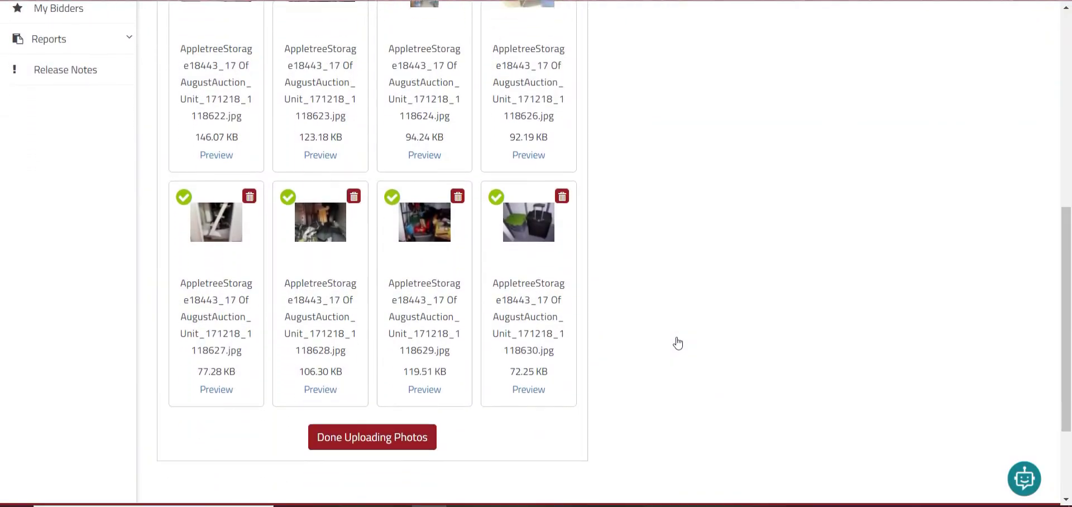
pyautogui.click(226, 355)
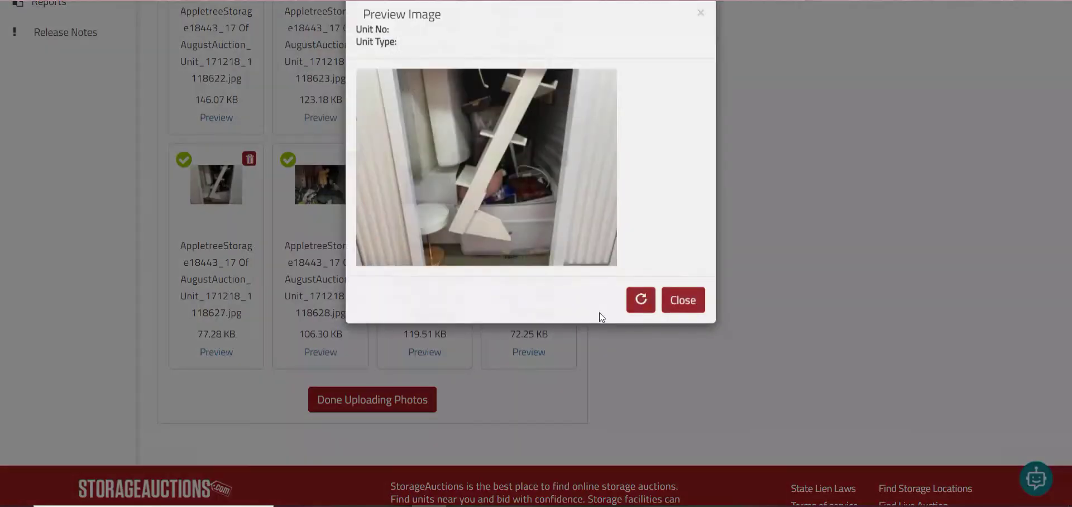
pyautogui.click(684, 331)
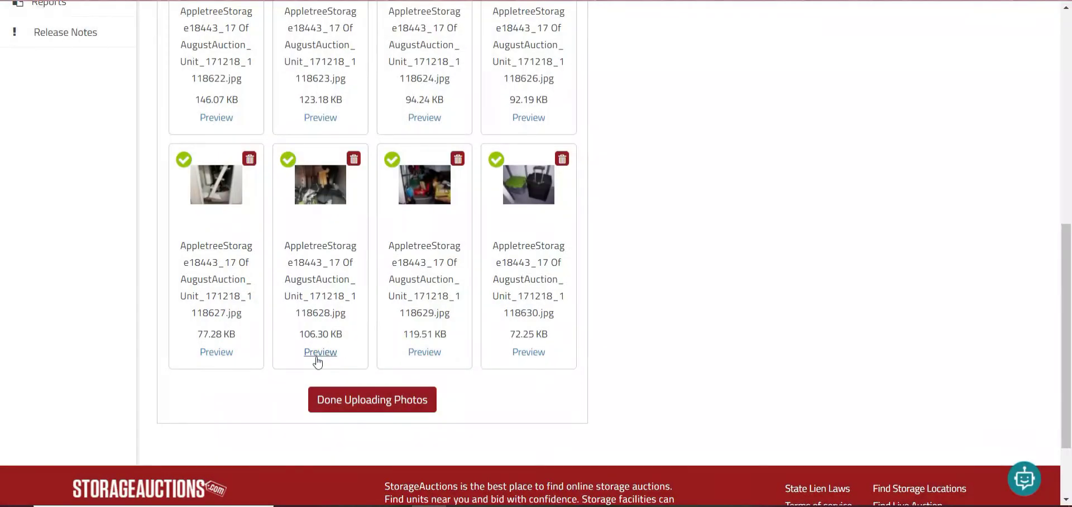
pyautogui.click(319, 356)
pyautogui.click(682, 326)
pyautogui.click(433, 354)
pyautogui.click(677, 332)
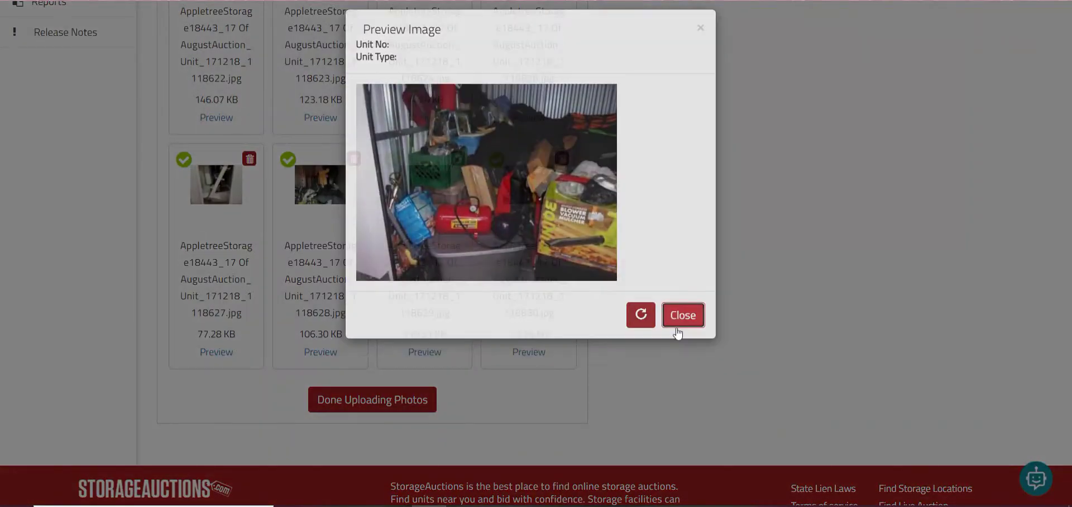
pyautogui.click(528, 353)
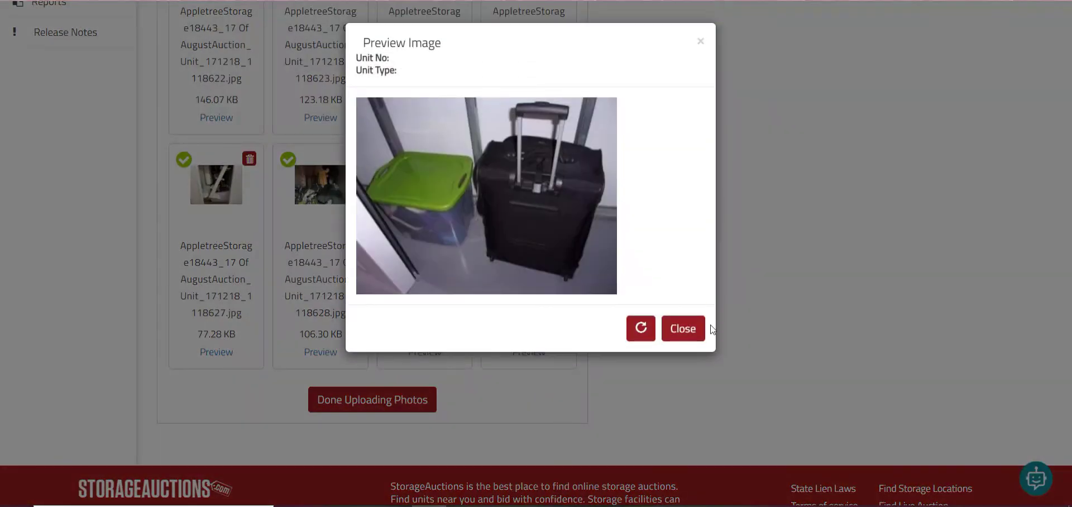
pyautogui.click(684, 329)
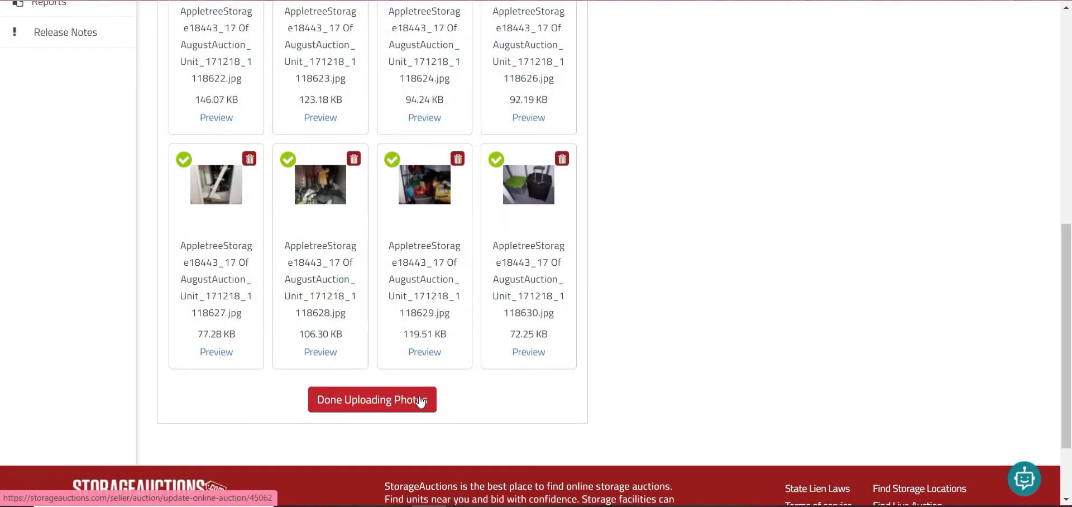
pyautogui.click(421, 401)
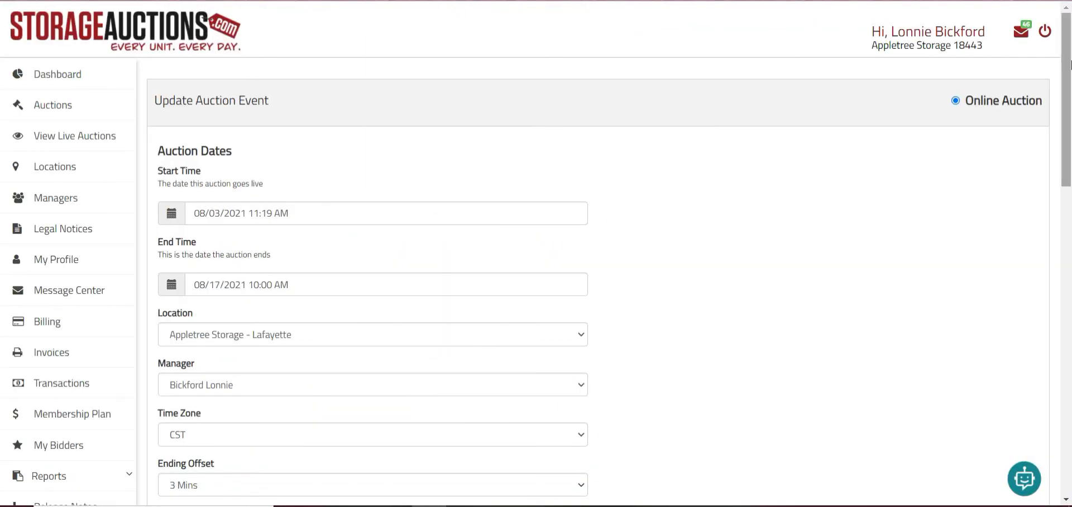
# Expand Unit 1 in the auction event and review its details, tags, default image and image order.
pyautogui.scroll(-1, 567, 249)
pyautogui.scroll(-10, 1070, 329)
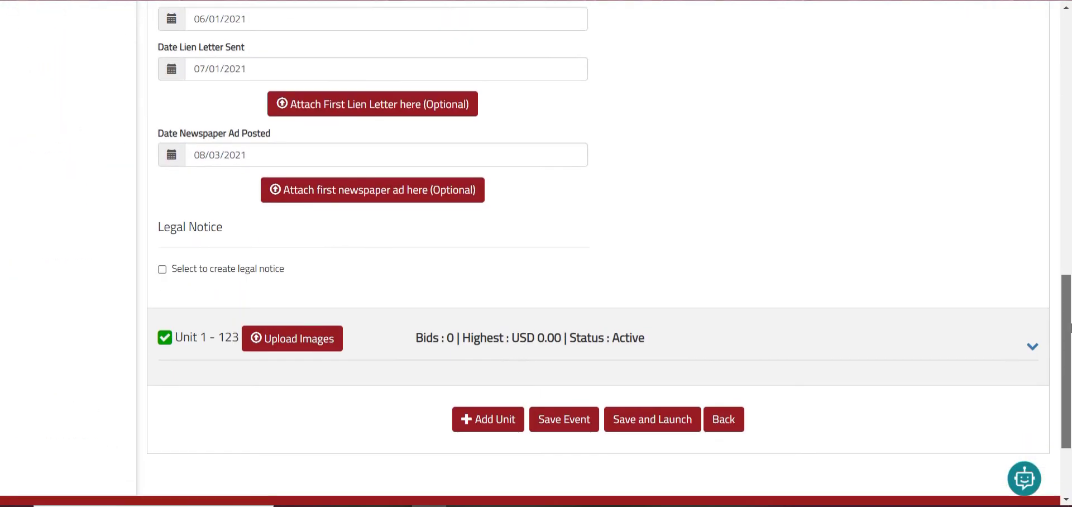
pyautogui.click(174, 333)
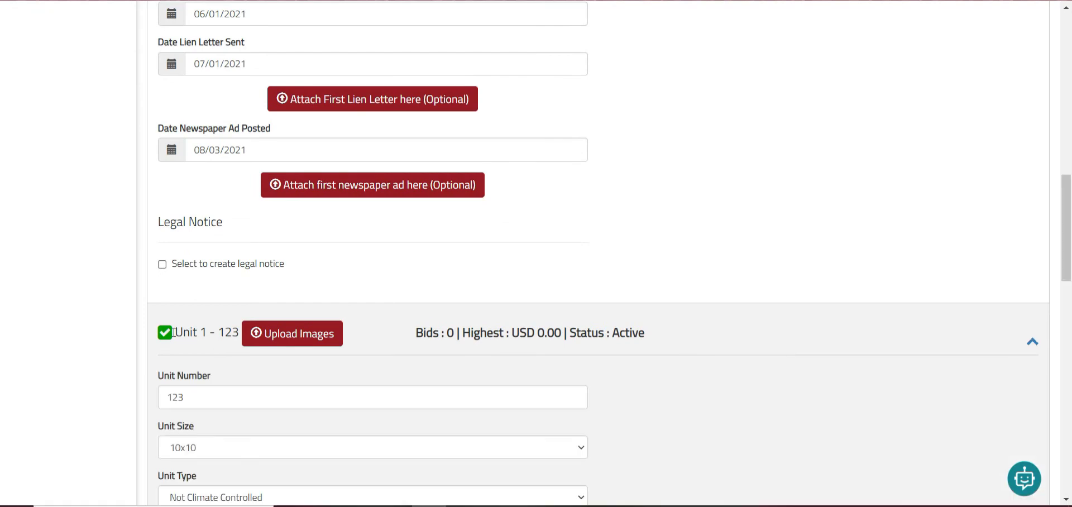
pyautogui.scroll(-8, 1067, 229)
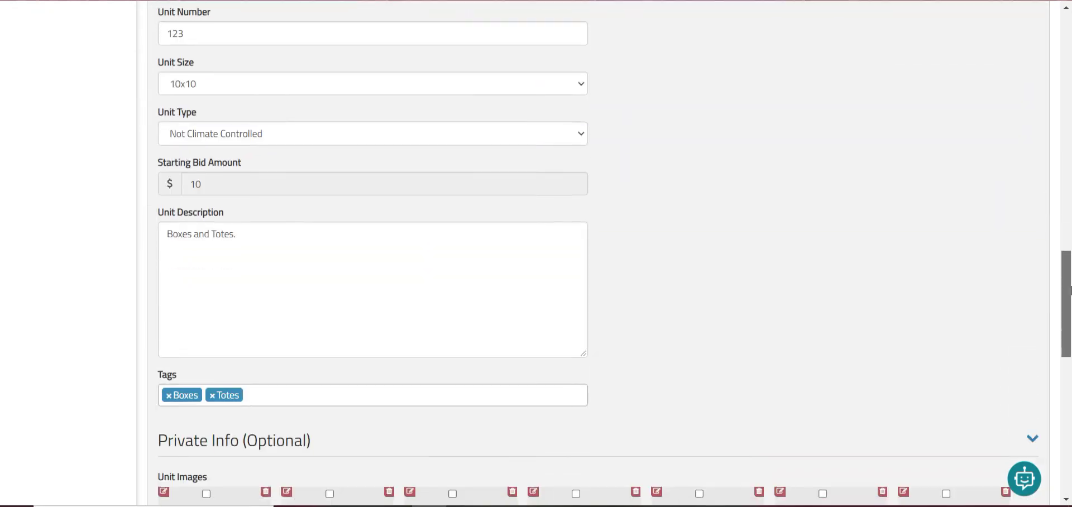
pyautogui.scroll(-6, 1071, 353)
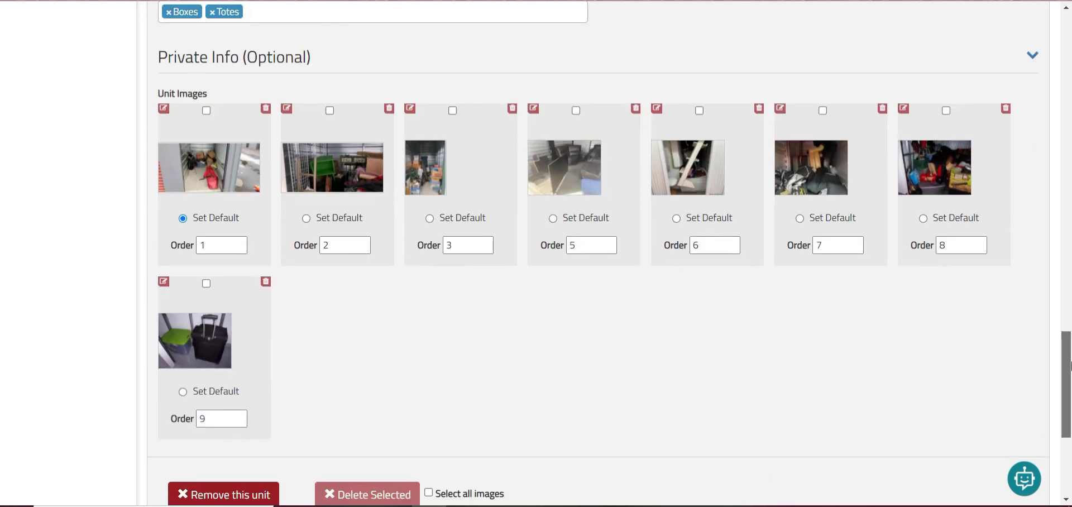
# Save the auction event without launching it and go back to the auctions list.
pyautogui.moveTo(1071, 353); pyautogui.dragTo(1071, 398)
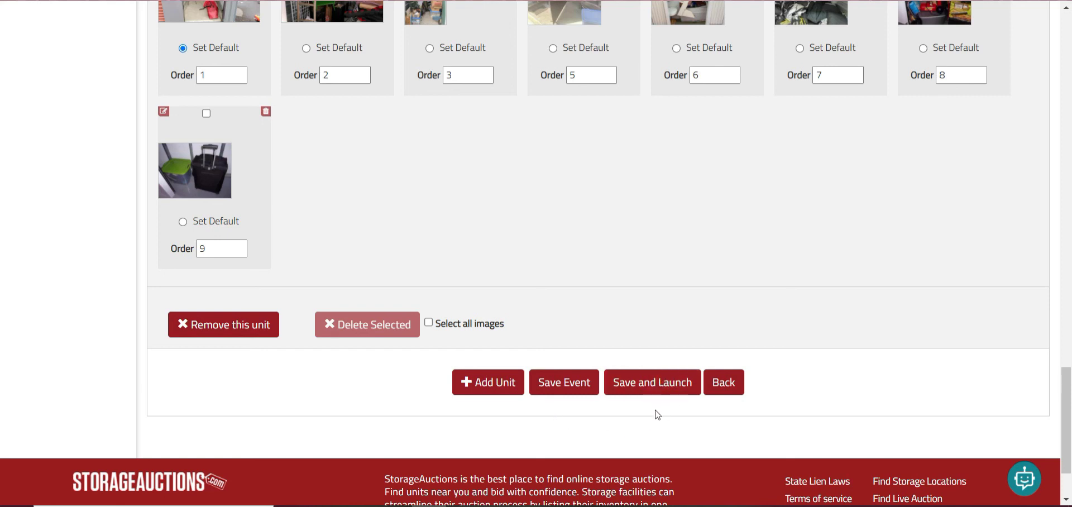
pyautogui.click(580, 392)
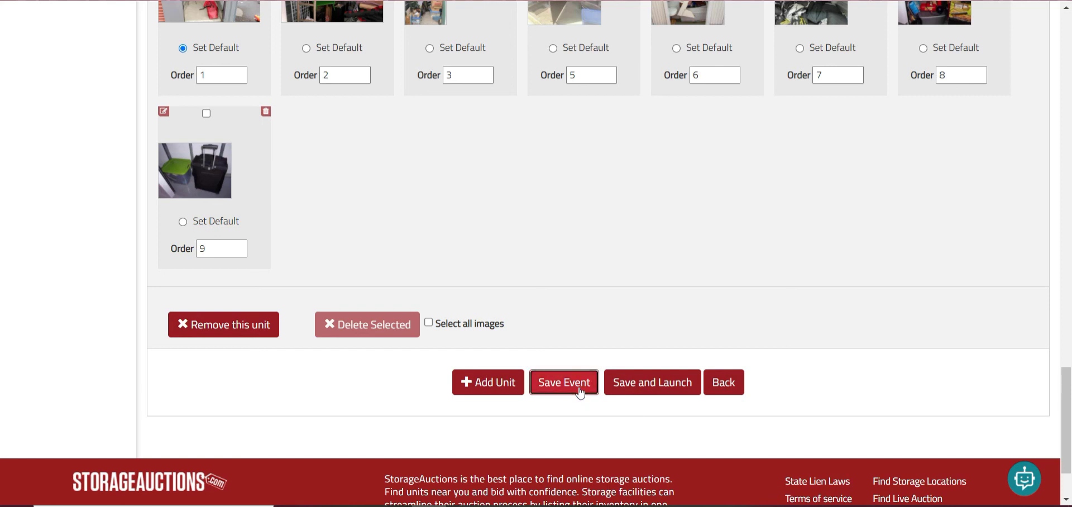
pyautogui.click(727, 389)
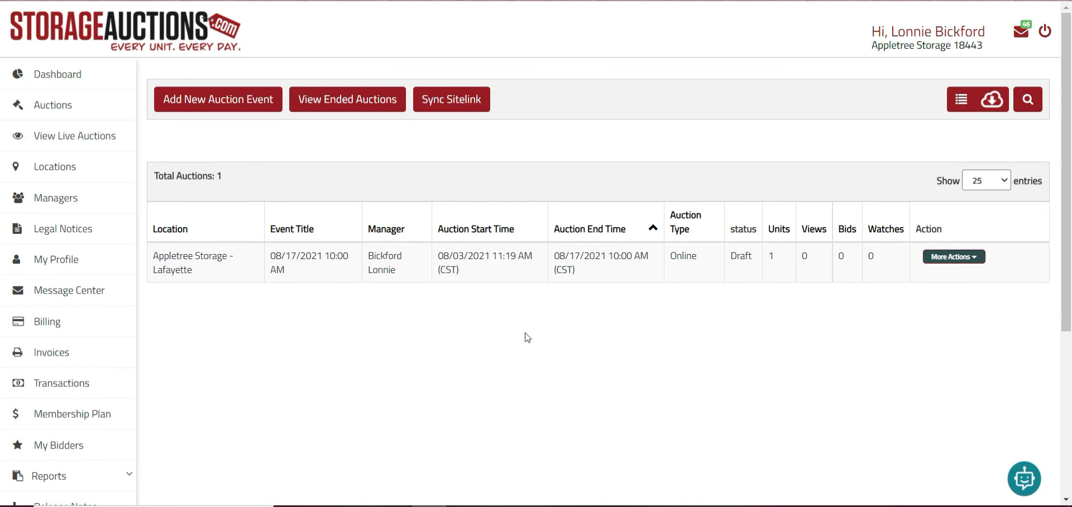
# Reopen the draft Appletree Storage - Lafayette event for editing and return to the auctions list.
pyautogui.click(953, 258)
pyautogui.click(946, 275)
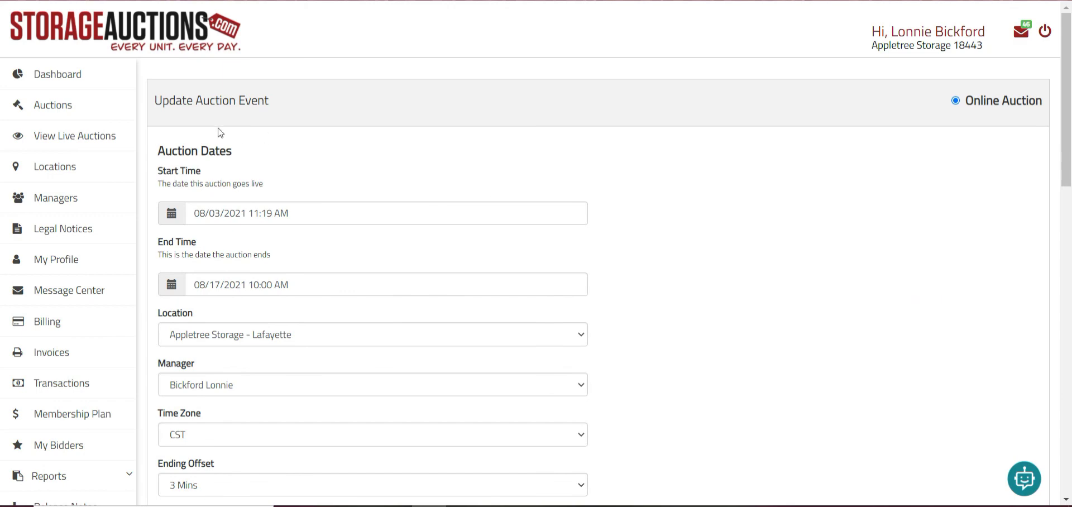
pyautogui.click(74, 114)
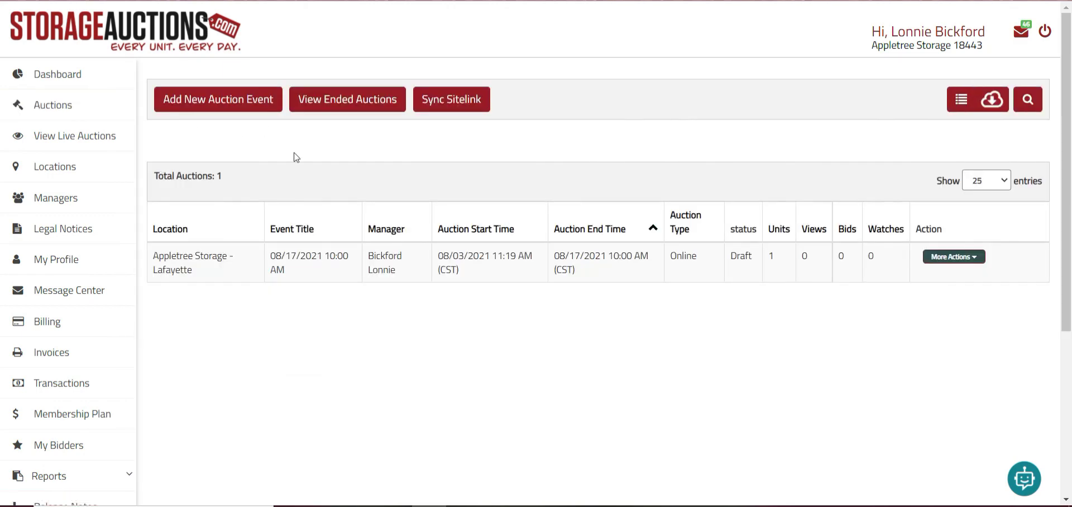
# Show the ended auctions and look over their search filters and list.
pyautogui.click(385, 105)
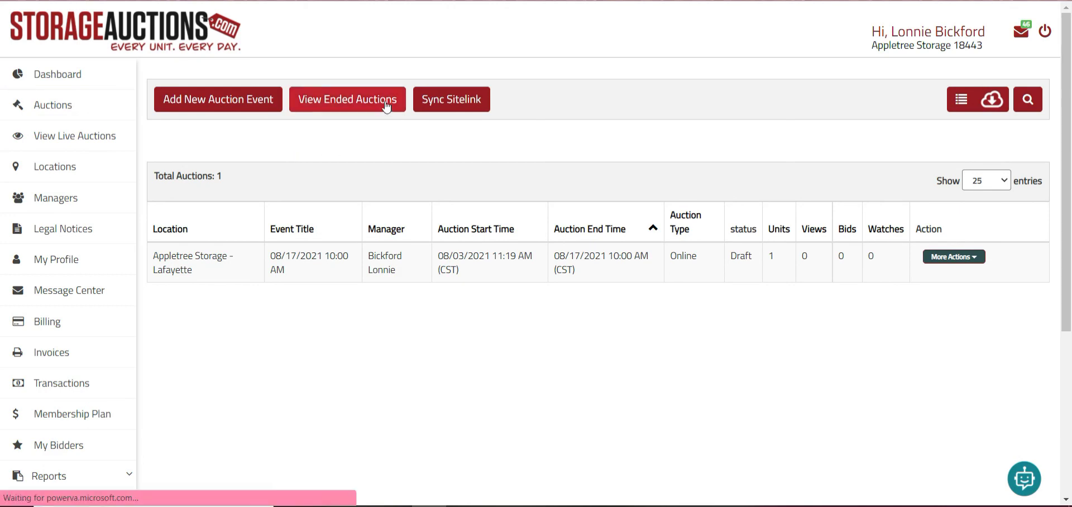
pyautogui.scroll(-3, 1071, 137)
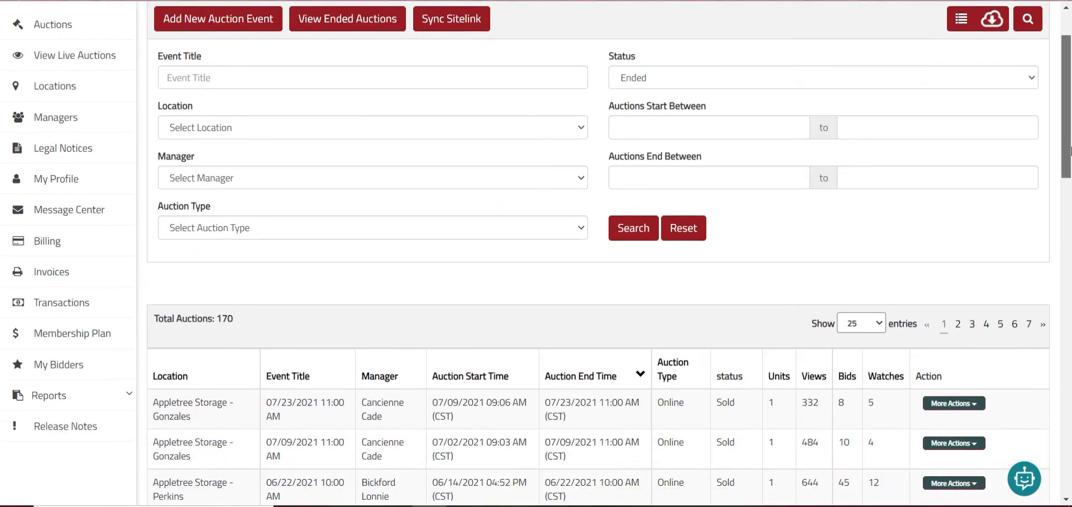
# Open the ended Appletree Storage - Gonzales event titled 04/26/2021 11:00 AM and review its auction settings and the bid results of its units.
pyautogui.moveTo(1071, 172); pyautogui.dragTo(1071, 176)
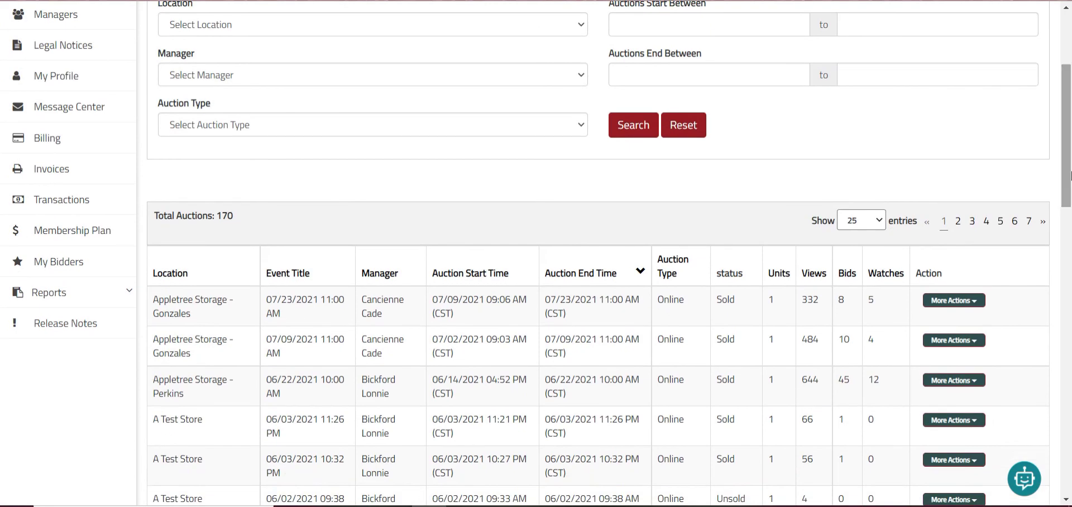
pyautogui.scroll(-8, 1028, 333)
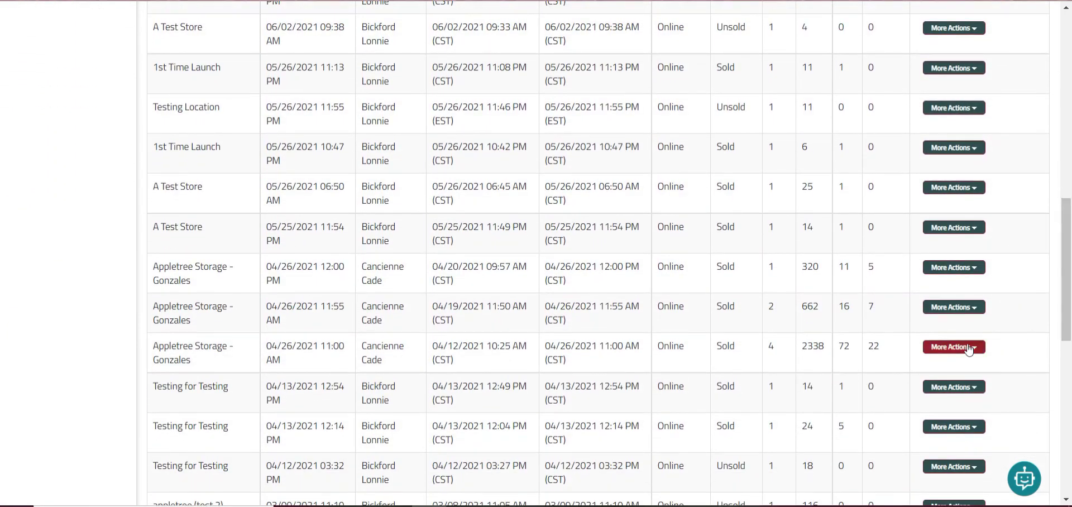
pyautogui.click(969, 349)
pyautogui.click(941, 369)
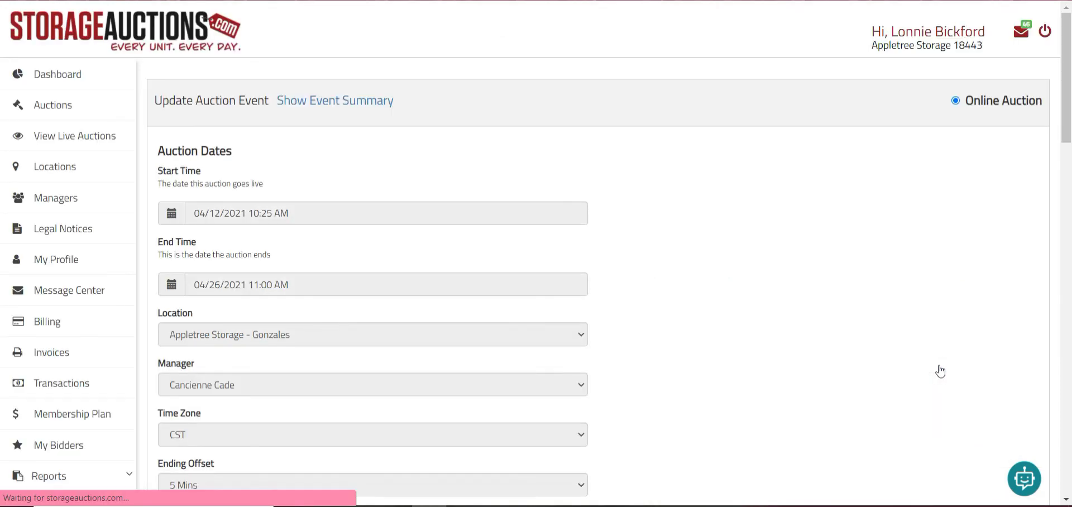
pyautogui.scroll(-5, 1066, 78)
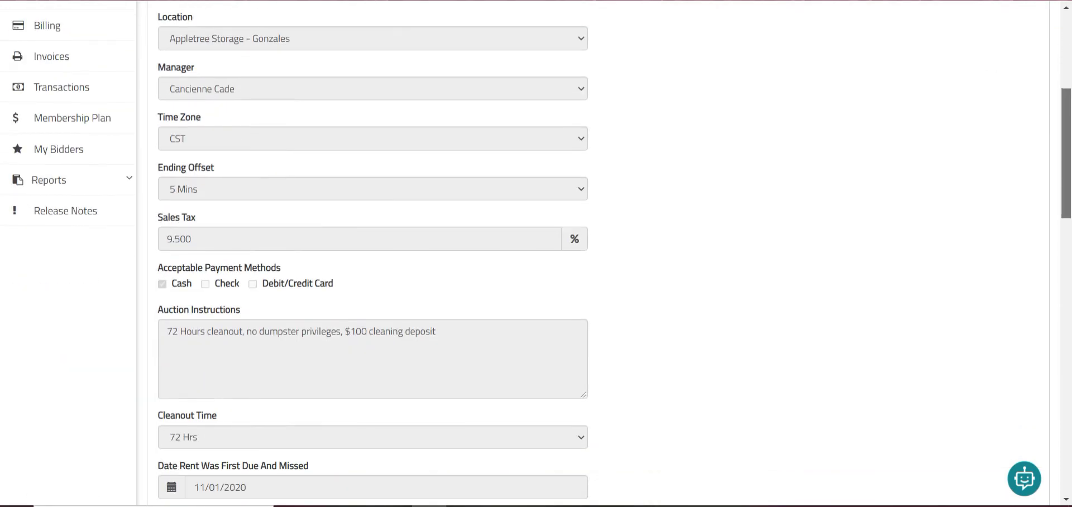
pyautogui.scroll(-10, 597, 251)
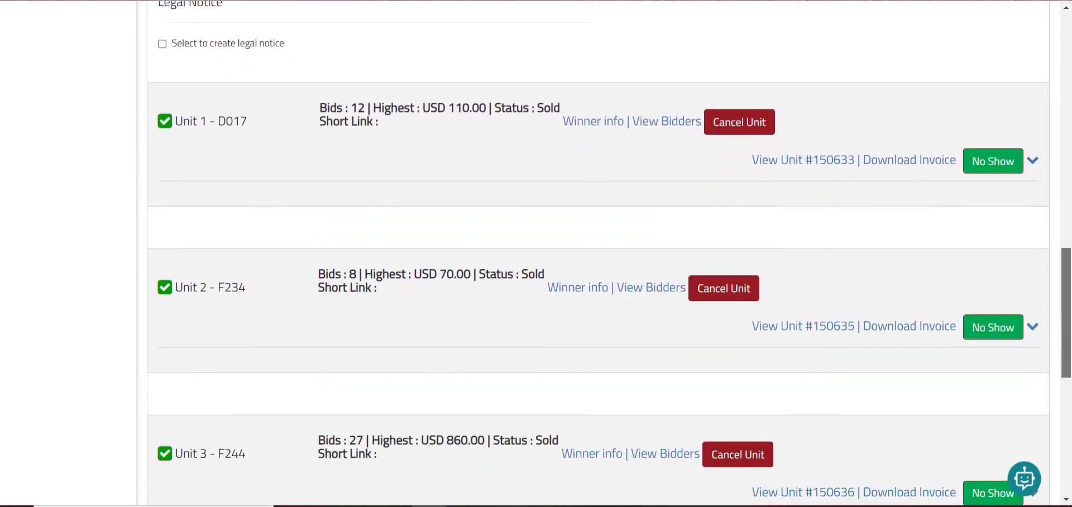
pyautogui.scroll(-1, 1070, 332)
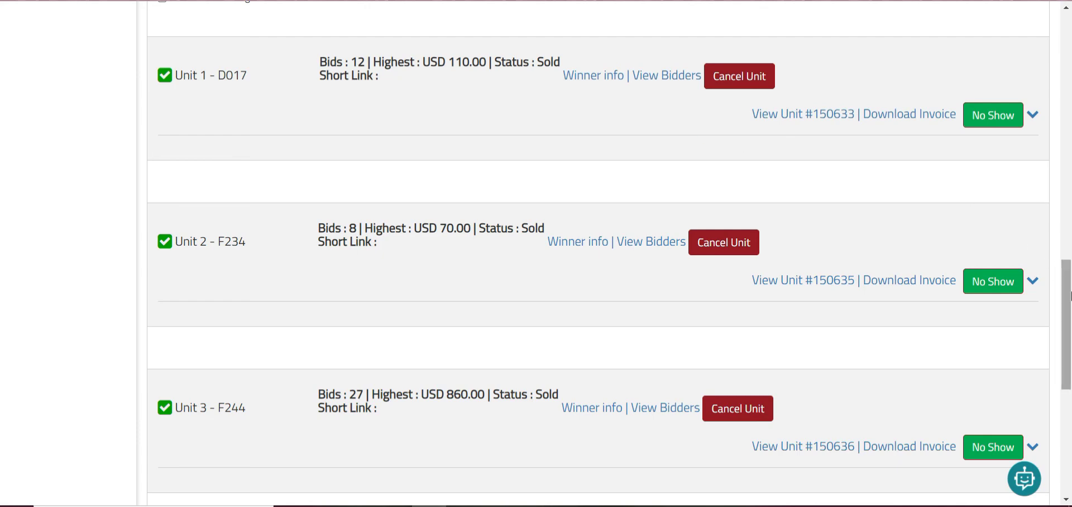
# Show the ended event's summary of buyers, winning bids and balances, and return to the auctions list.
pyautogui.moveTo(1065, 282); pyautogui.dragTo(1062, 35)
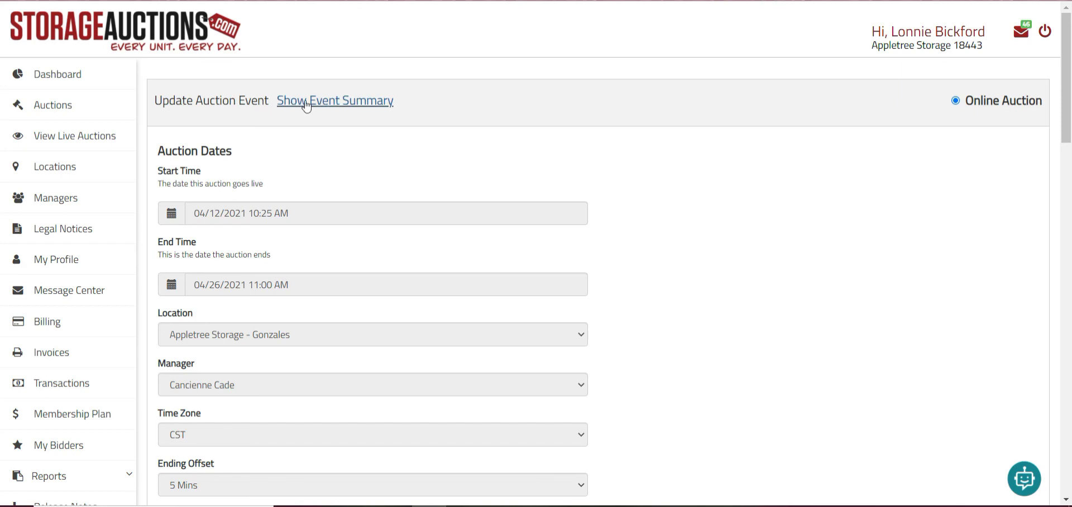
pyautogui.click(283, 99)
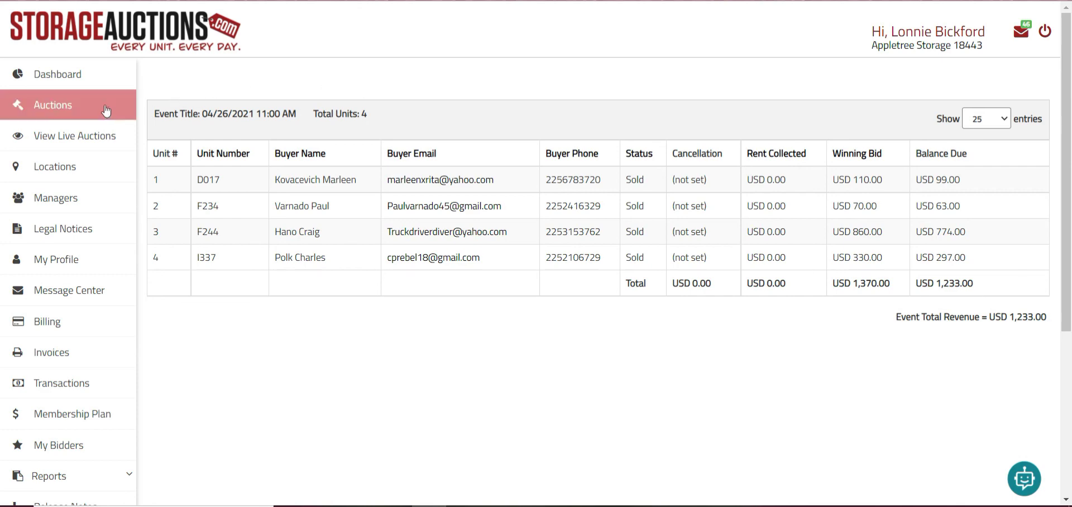
pyautogui.click(106, 111)
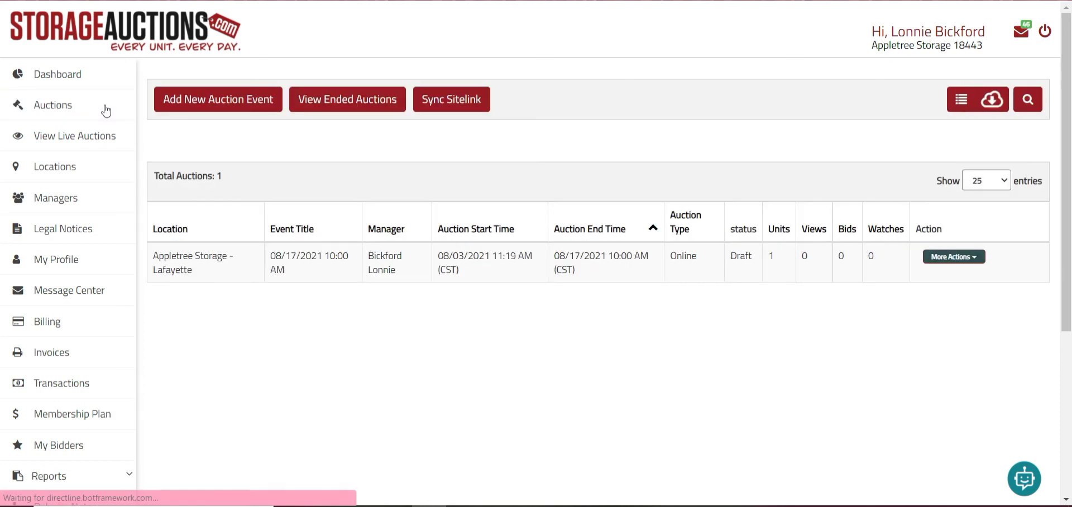